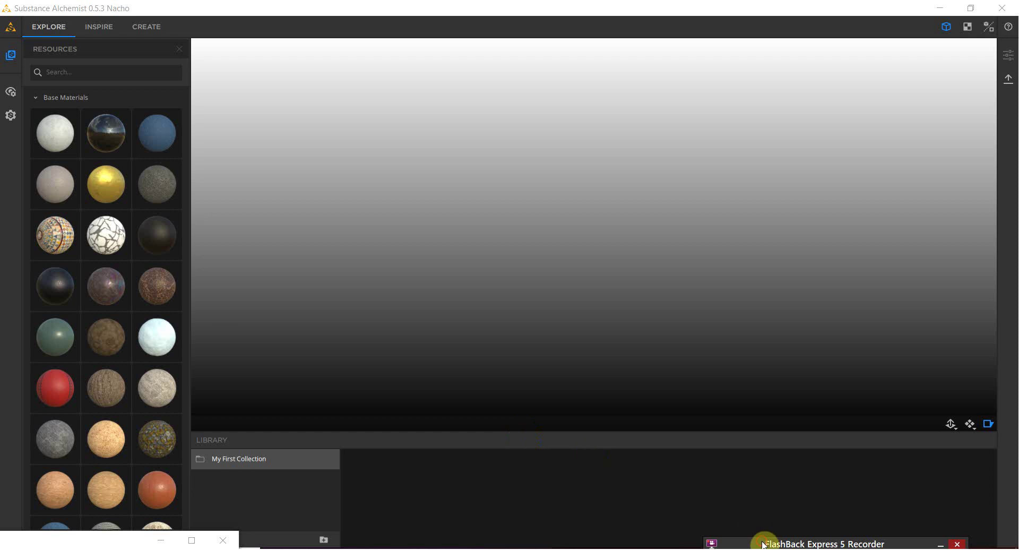
Step: Bring up the image folder window and switch to the material creation workspace
{"action": "left_click_drag", "start_coordinate": [764, 541], "coordinate": [793, 545]}
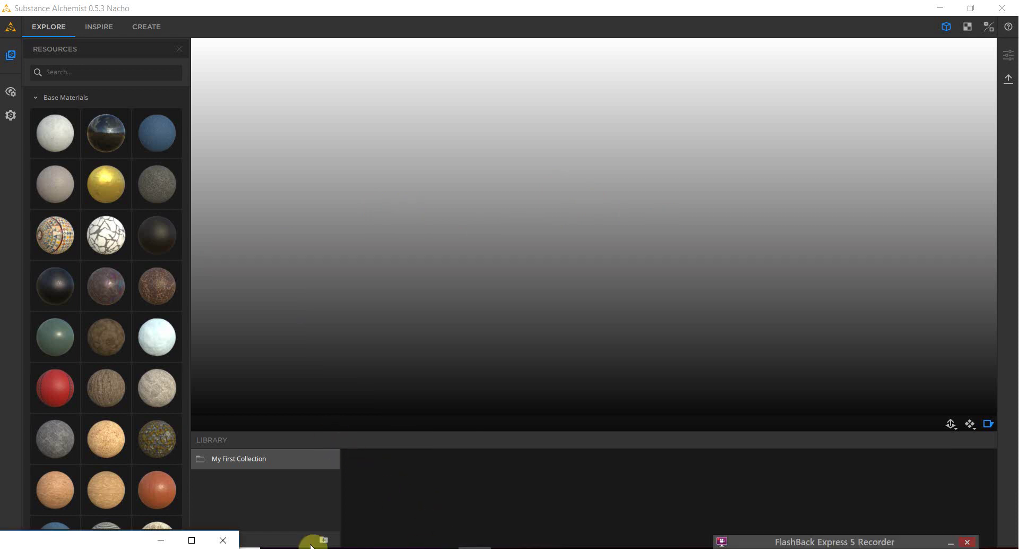
{"action": "left_click_drag", "start_coordinate": [51, 546], "coordinate": [143, 367]}
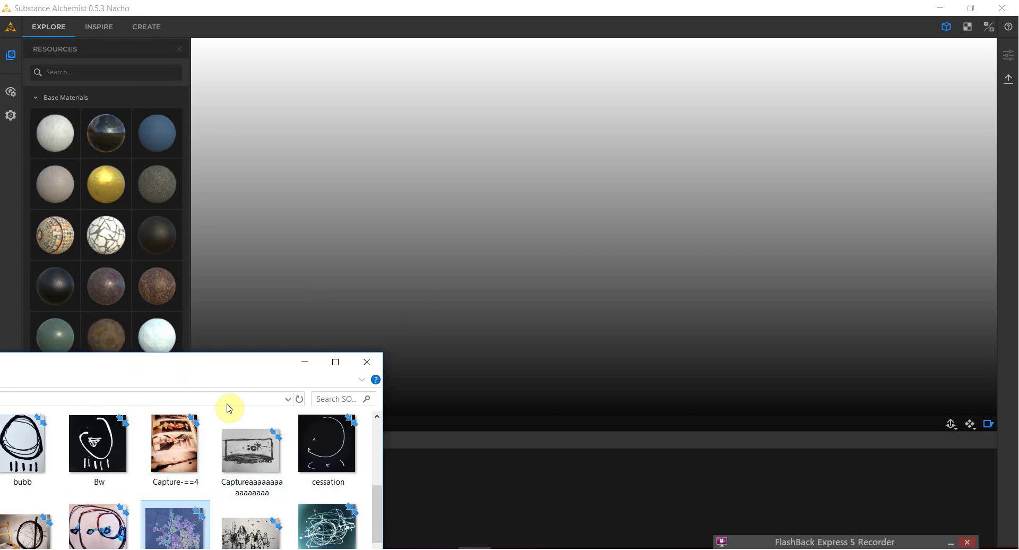
{"action": "left_click", "coordinate": [136, 27]}
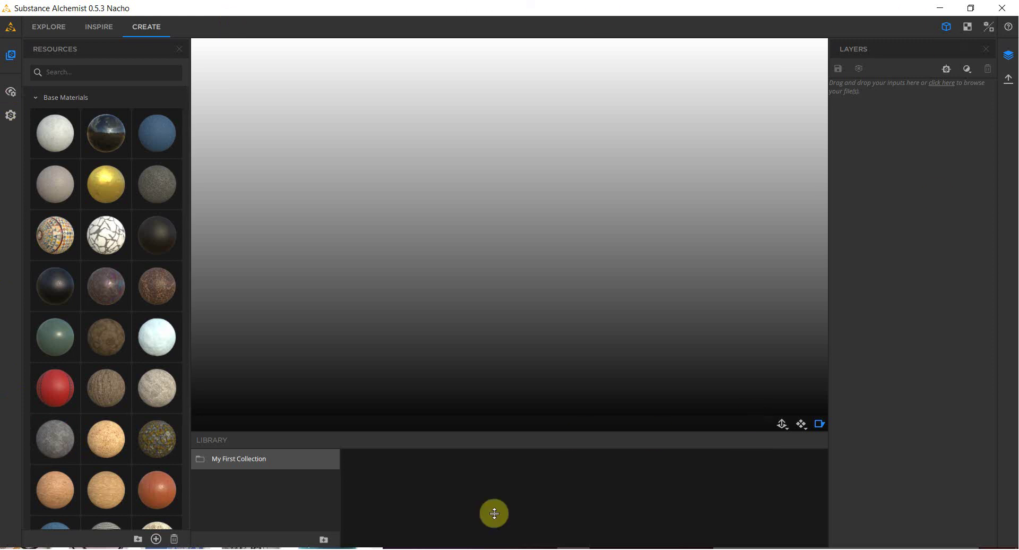
Step: Open the city image from the folder to examine it, and close the photo viewer
{"action": "key", "text": "alt+Tab"}
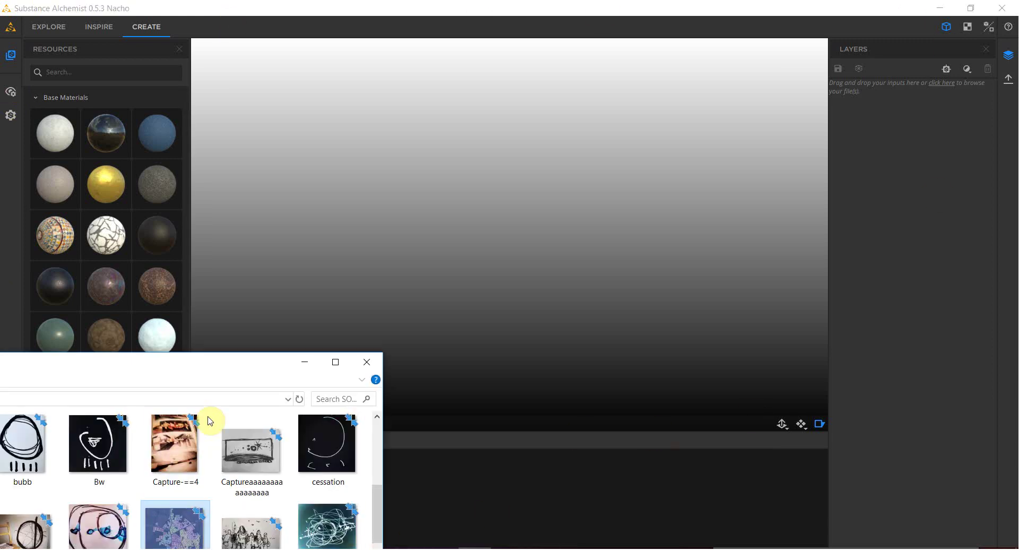
{"action": "left_click_drag", "start_coordinate": [165, 367], "coordinate": [210, 190]}
{"action": "double_click", "coordinate": [205, 338]}
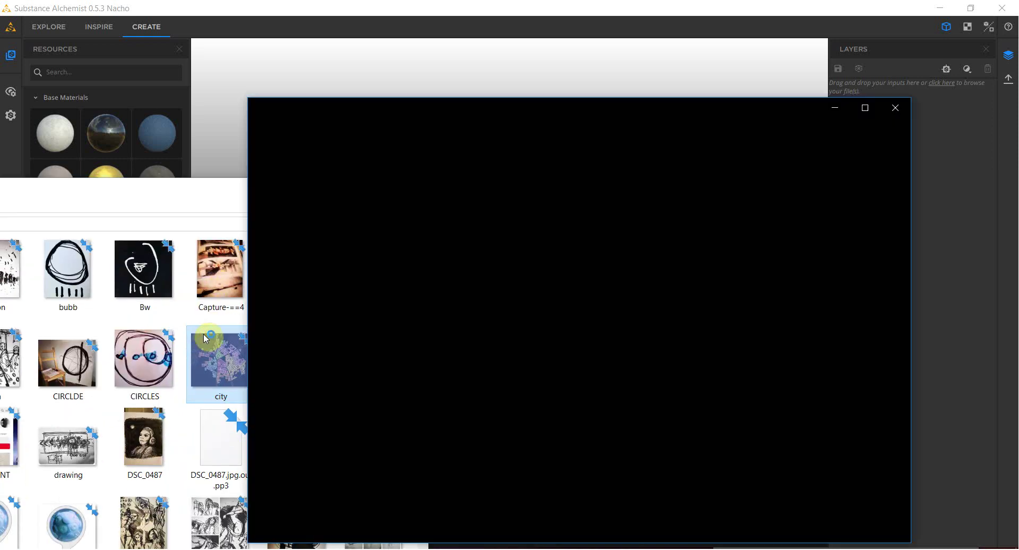
{"action": "left_click_drag", "start_coordinate": [191, 187], "coordinate": [171, 530]}
{"action": "right_click", "coordinate": [476, 313]}
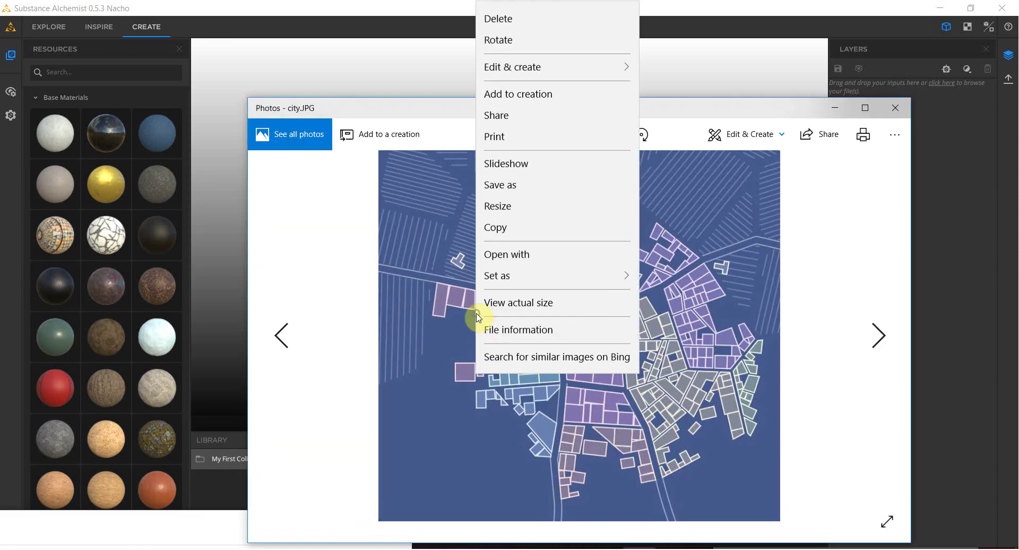
{"action": "left_click", "coordinate": [416, 217]}
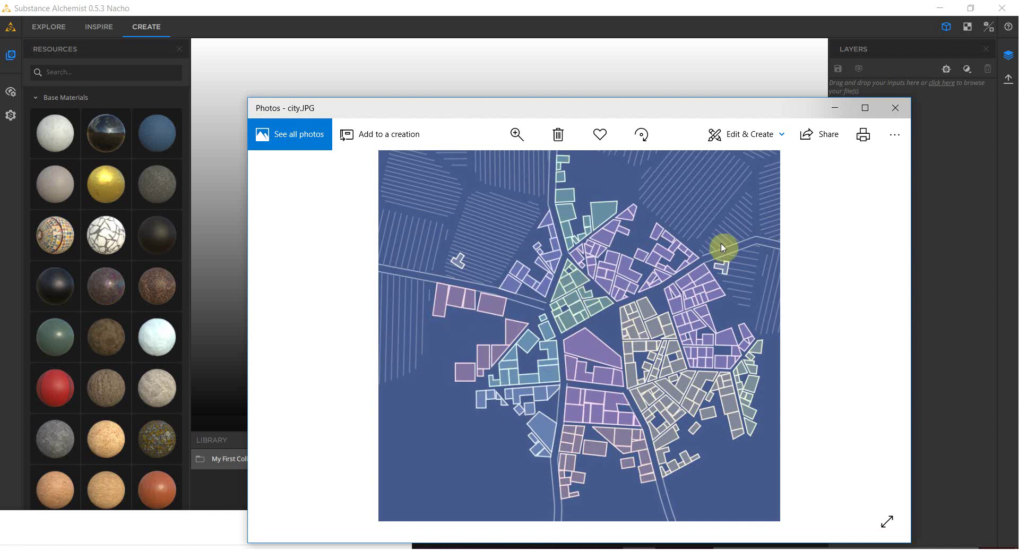
{"action": "left_click", "coordinate": [122, 527]}
{"action": "left_click", "coordinate": [894, 110]}
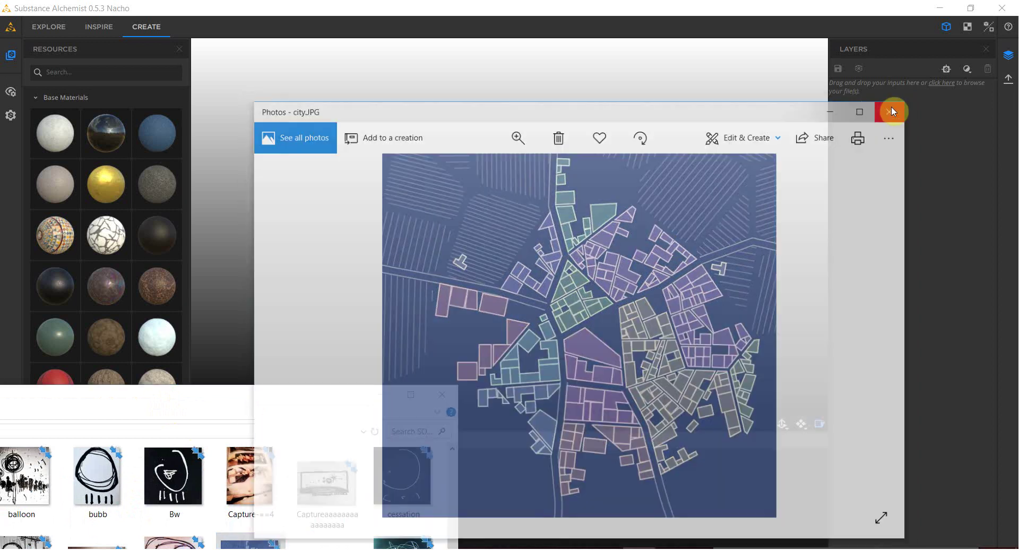
Step: Add the city image to the empty layer stack using the Bitmap to material template
{"action": "left_click_drag", "start_coordinate": [273, 399], "coordinate": [300, 252]}
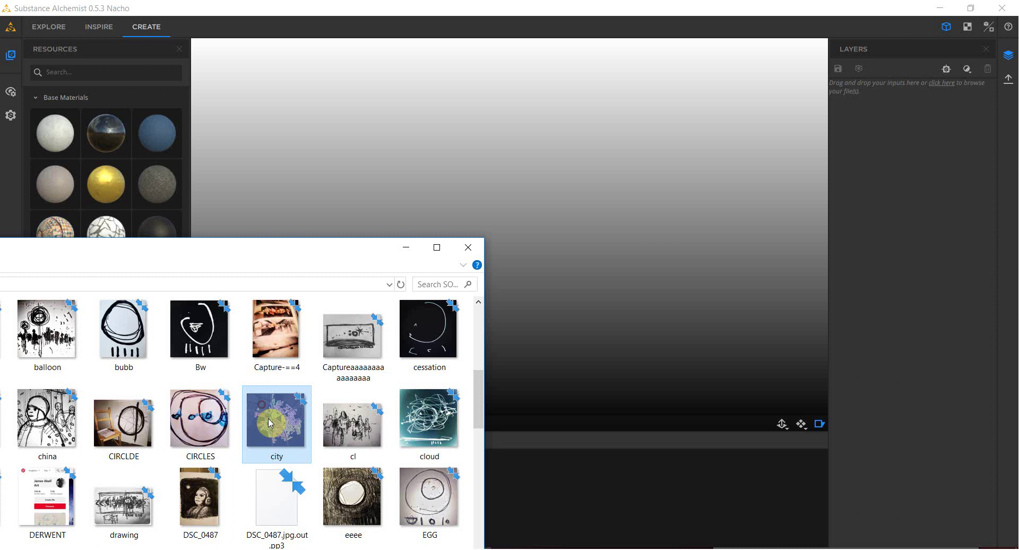
{"action": "left_click_drag", "start_coordinate": [271, 424], "coordinate": [885, 174]}
{"action": "left_click", "coordinate": [407, 247]}
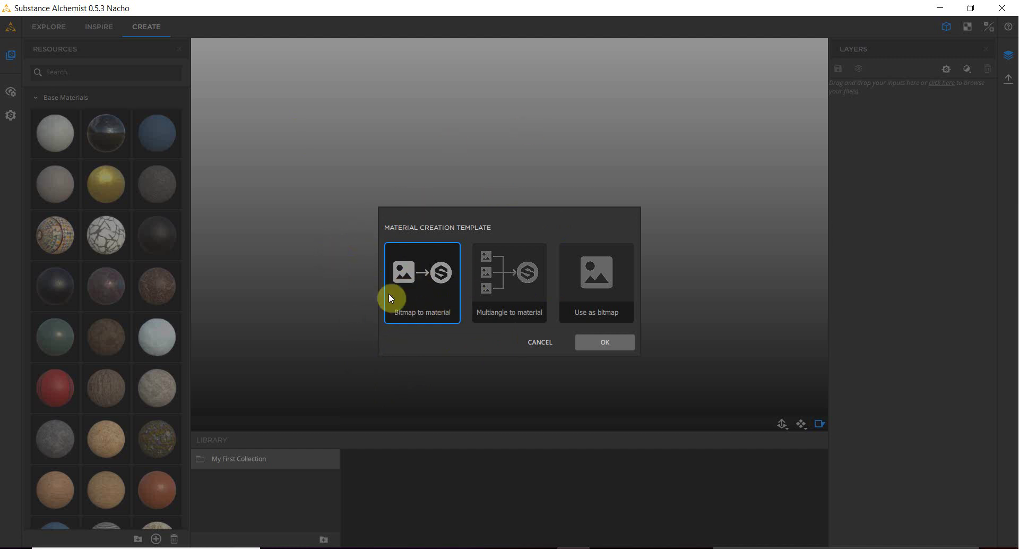
{"action": "left_click", "coordinate": [595, 343]}
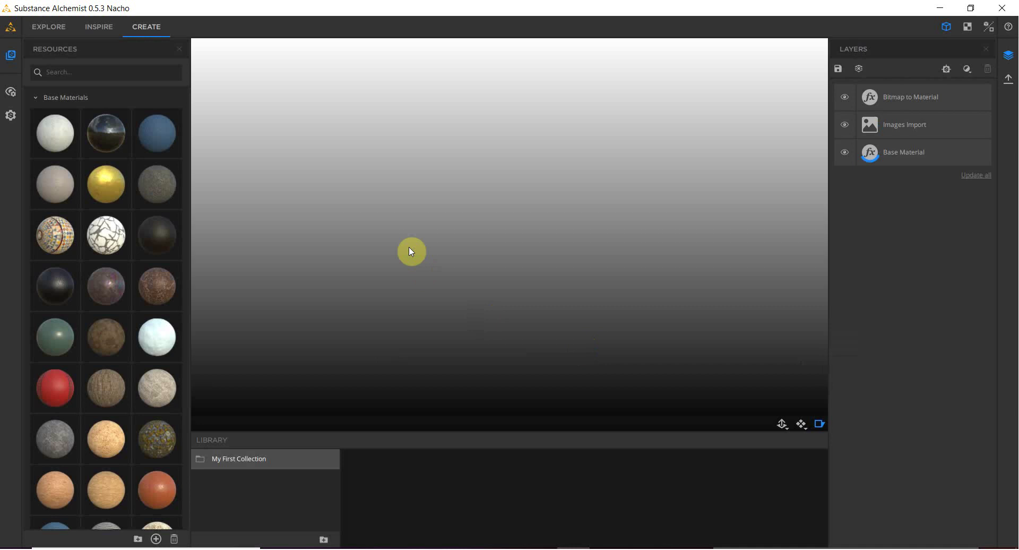
Step: Set the Base Material layer's surface type to Stone
{"action": "left_click_drag", "start_coordinate": [527, 205], "coordinate": [546, 335]}
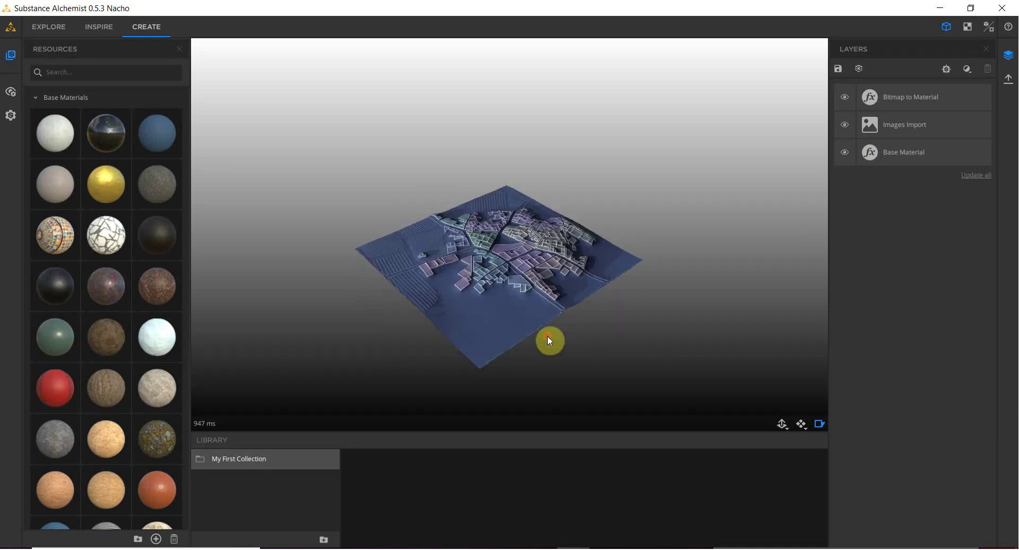
{"action": "scroll", "coordinate": [511, 321], "scroll_direction": "up", "scroll_amount": 5}
{"action": "left_click_drag", "start_coordinate": [508, 286], "coordinate": [482, 216]}
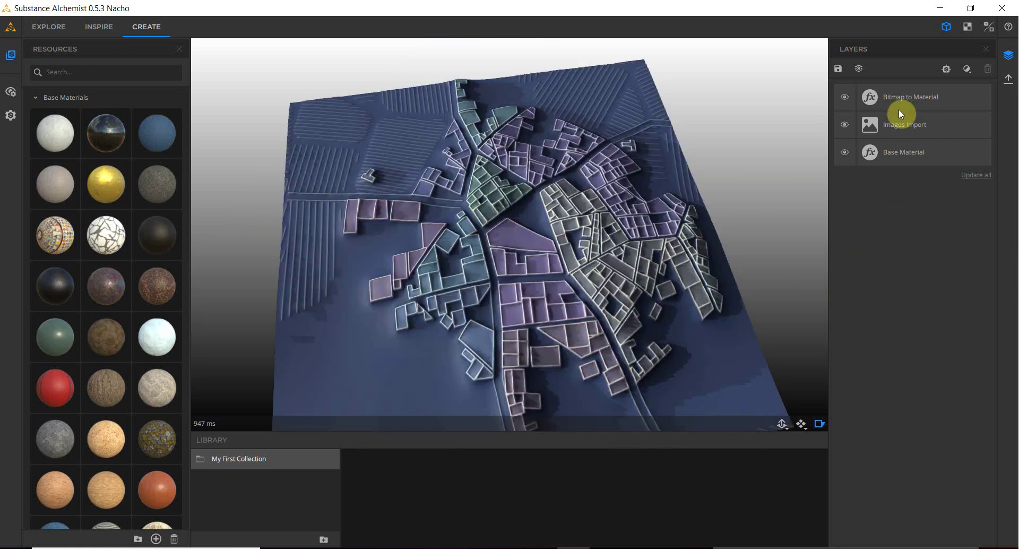
{"action": "left_click", "coordinate": [899, 153]}
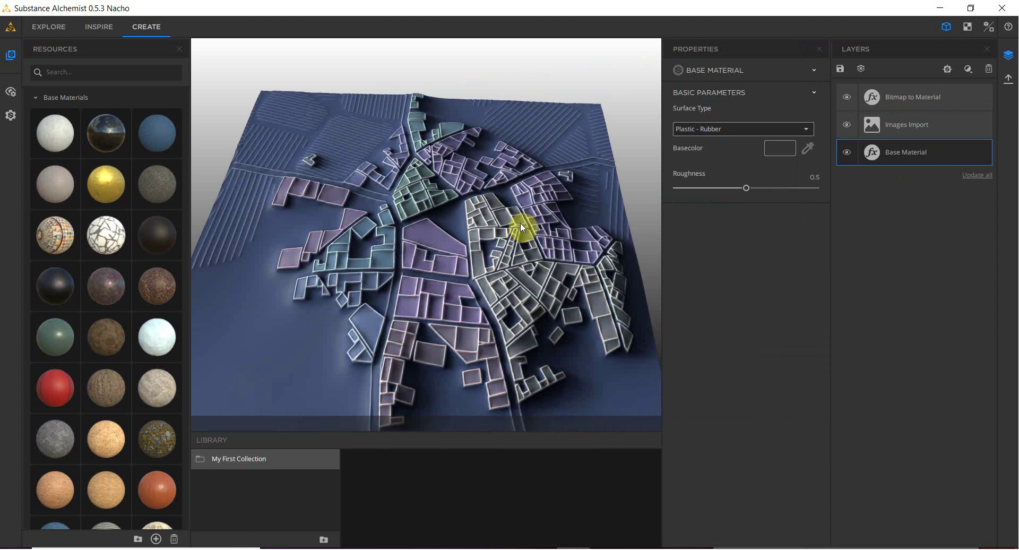
{"action": "left_click", "coordinate": [737, 130]}
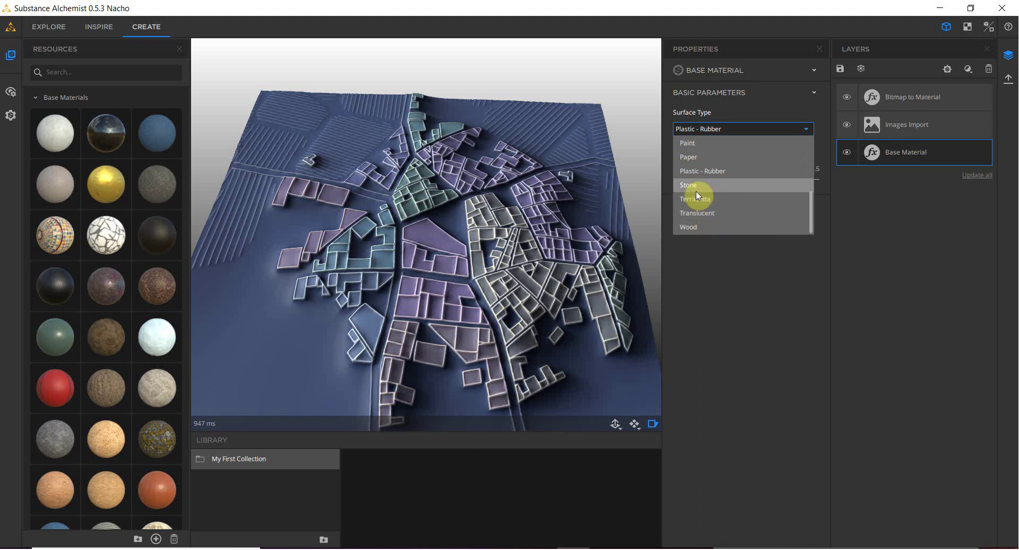
{"action": "left_click", "coordinate": [694, 185]}
Step: Examine the city relief from several angles and show the parameters of the Bitmap to Material layer
{"action": "left_click_drag", "start_coordinate": [396, 229], "coordinate": [347, 255]}
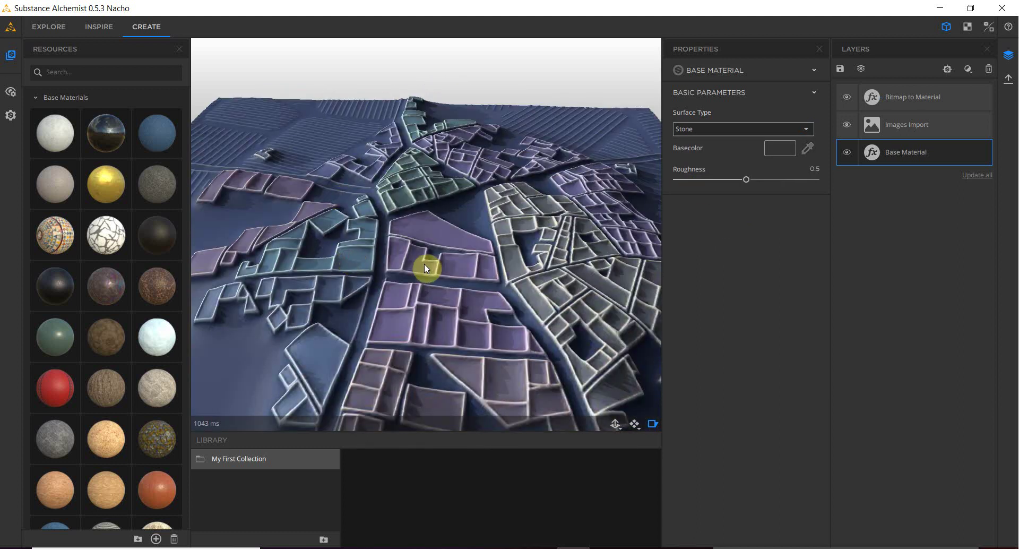
{"action": "scroll", "coordinate": [425, 265], "scroll_direction": "down", "scroll_amount": 3}
{"action": "left_click_drag", "start_coordinate": [424, 269], "coordinate": [519, 257]}
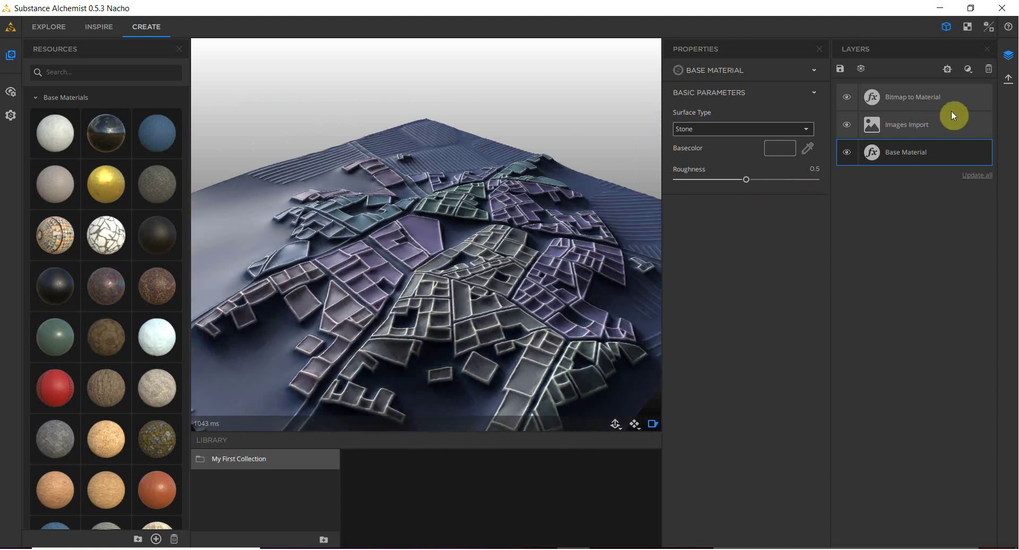
{"action": "left_click", "coordinate": [909, 121]}
{"action": "left_click", "coordinate": [908, 100]}
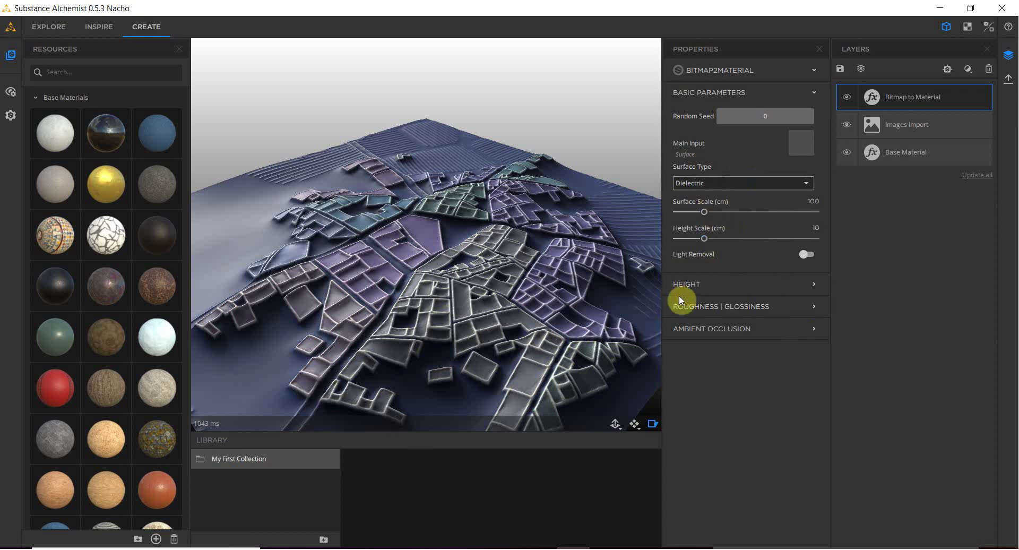
Step: Try a displacement amplitude of 1 in the viewer's shader settings, and set it to 0.27
{"action": "left_click", "coordinate": [10, 92]}
{"action": "left_click", "coordinate": [48, 155]}
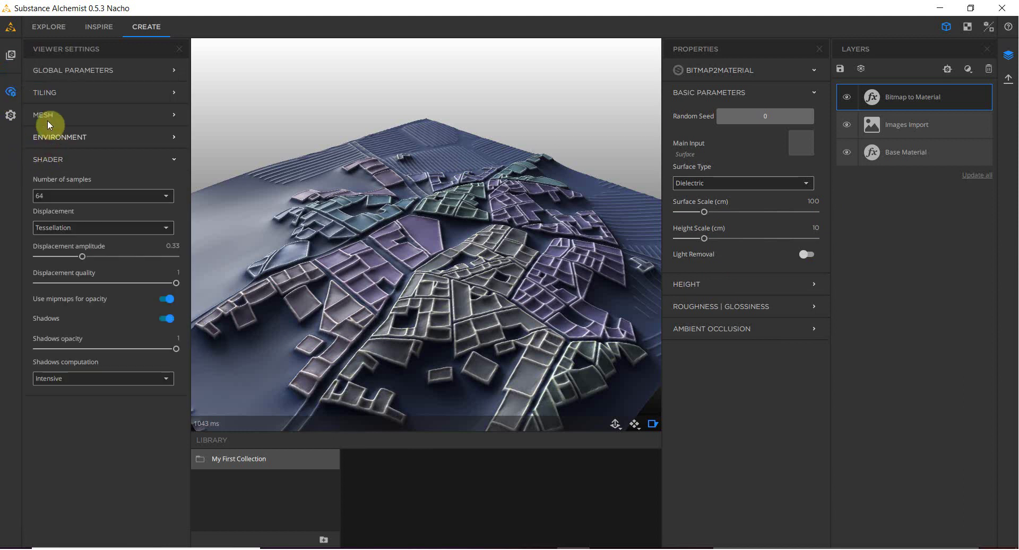
{"action": "left_click", "coordinate": [46, 119]}
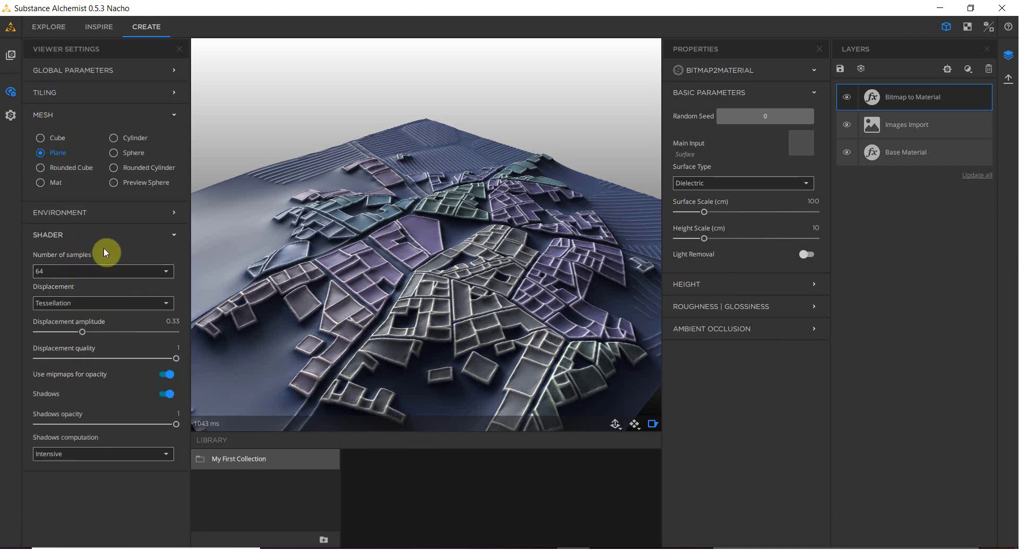
{"action": "left_click_drag", "start_coordinate": [72, 333], "coordinate": [209, 374]}
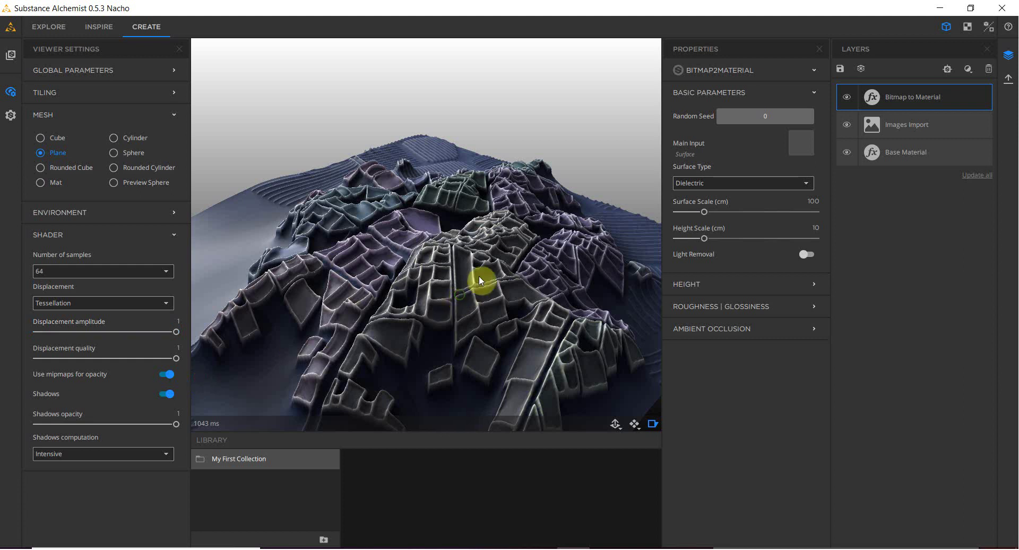
{"action": "left_click_drag", "start_coordinate": [479, 275], "coordinate": [76, 330]}
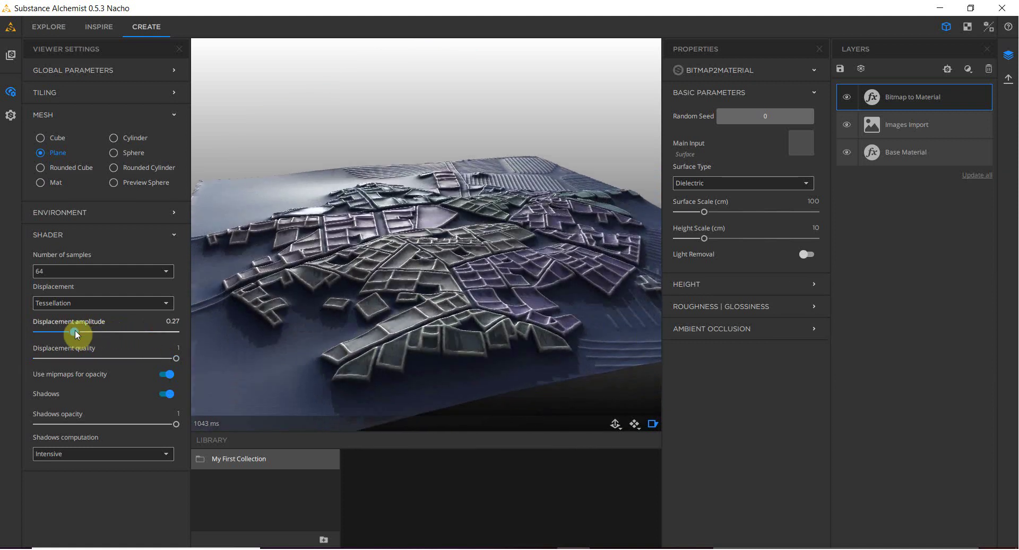
Step: Turn the viewer shadows off and back on to compare the relief's lighting from different angles
{"action": "left_click_drag", "start_coordinate": [448, 291], "coordinate": [112, 404]}
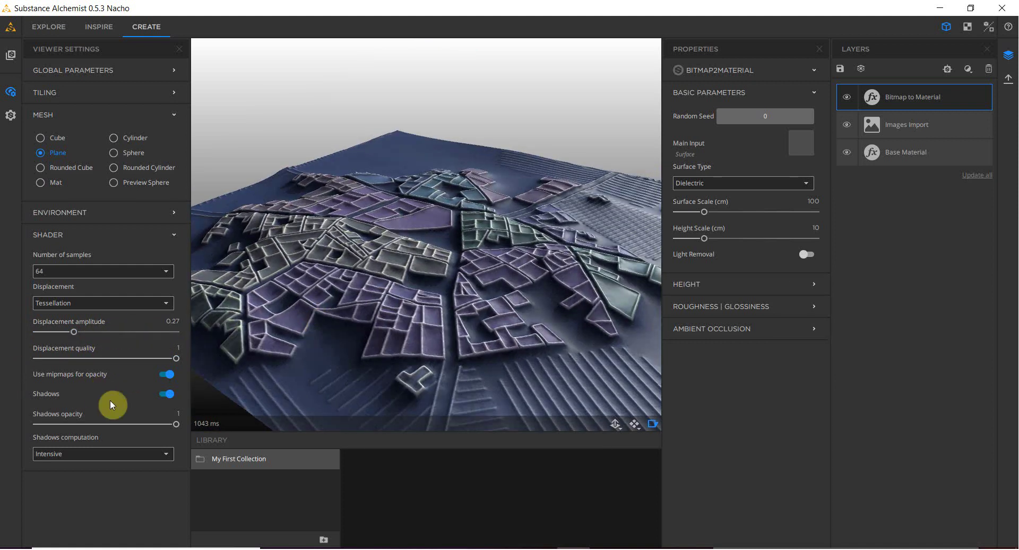
{"action": "left_click", "coordinate": [162, 394]}
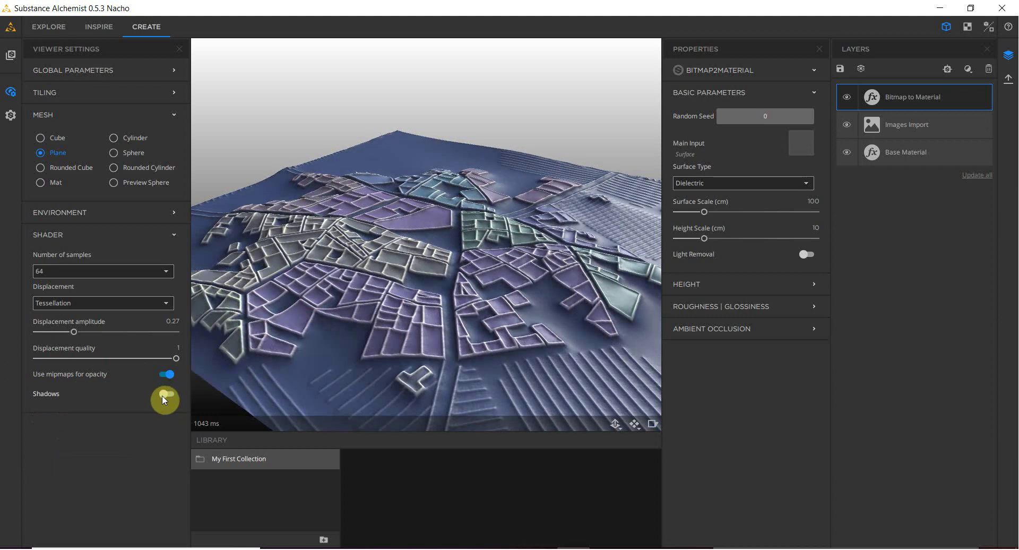
{"action": "left_click", "coordinate": [174, 396]}
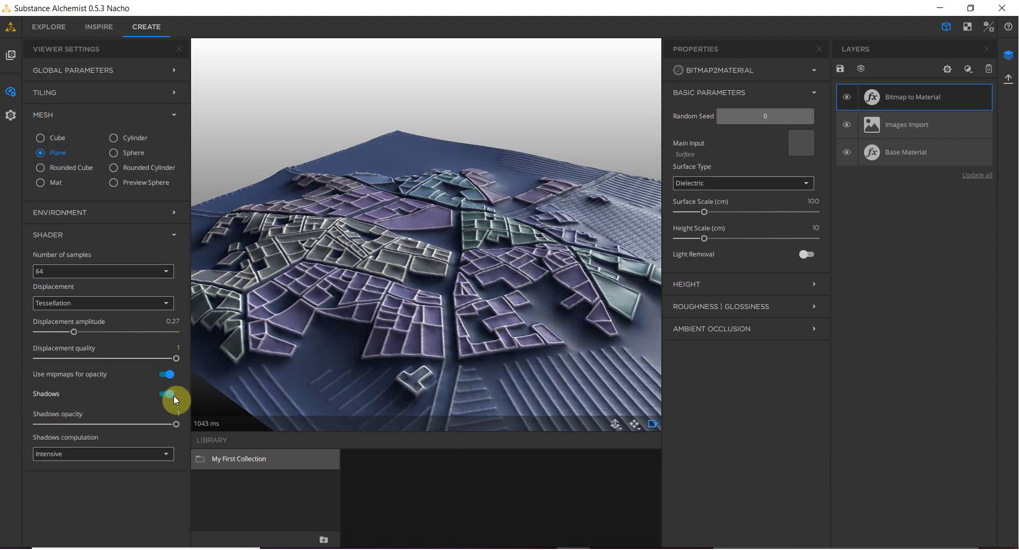
{"action": "left_click", "coordinate": [123, 450]}
{"action": "left_click", "coordinate": [124, 450]}
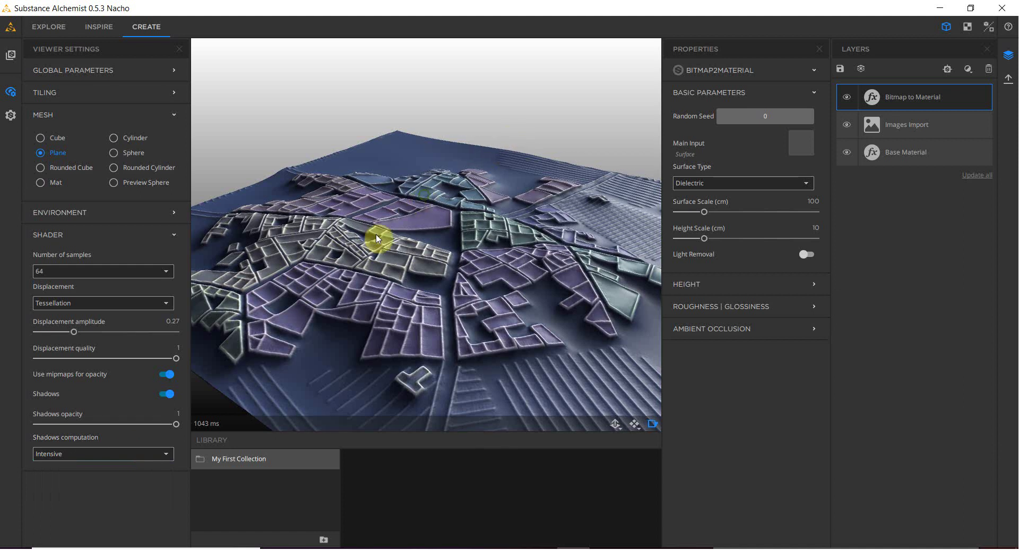
{"action": "left_click_drag", "start_coordinate": [376, 233], "coordinate": [403, 187]}
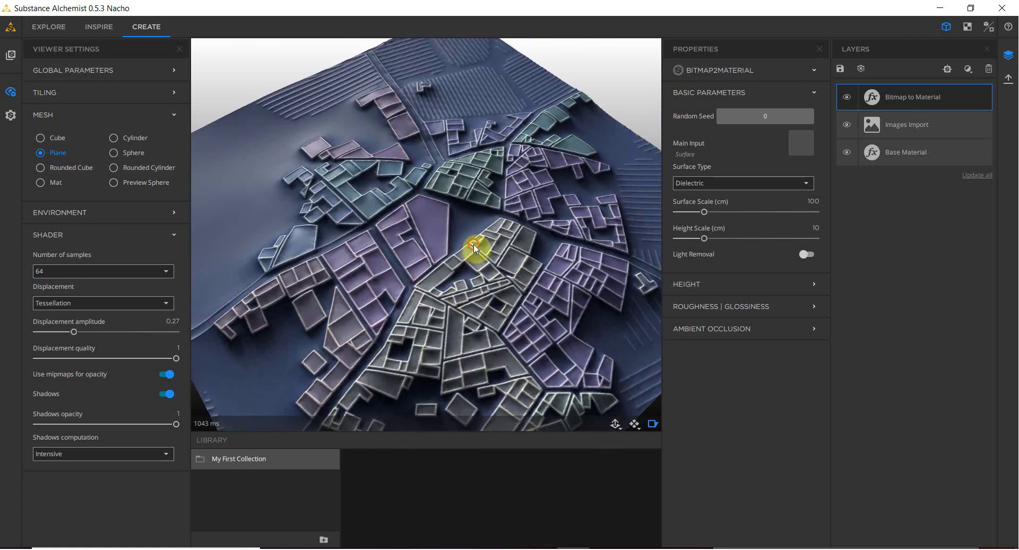
{"action": "mouse_move", "coordinate": [447, 249]}
{"action": "left_mouse_down"}
{"action": "mouse_move", "coordinate": [470, 230]}
{"action": "mouse_move", "coordinate": [451, 292]}
{"action": "mouse_move", "coordinate": [439, 251]}
{"action": "mouse_move", "coordinate": [508, 202]}
{"action": "mouse_move", "coordinate": [505, 211]}
{"action": "mouse_move", "coordinate": [365, 228]}
{"action": "mouse_move", "coordinate": [430, 245]}
{"action": "mouse_move", "coordinate": [427, 254]}
{"action": "left_mouse_up"}
{"action": "scroll", "coordinate": [506, 211], "scroll_direction": "up", "scroll_amount": 4}
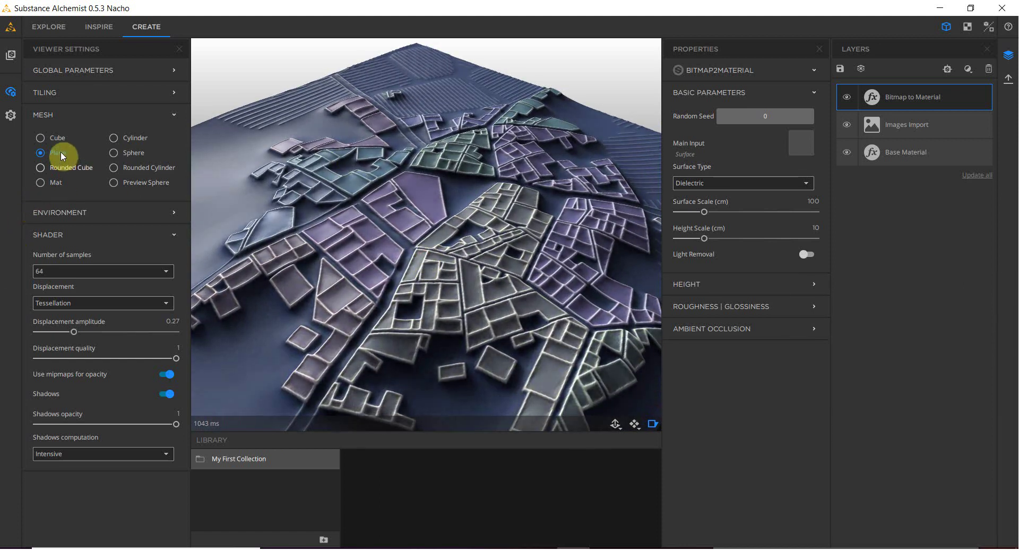
Step: Preview the city material on the Cube, Rounded Cylinder and Sphere meshes
{"action": "left_click", "coordinate": [40, 137]}
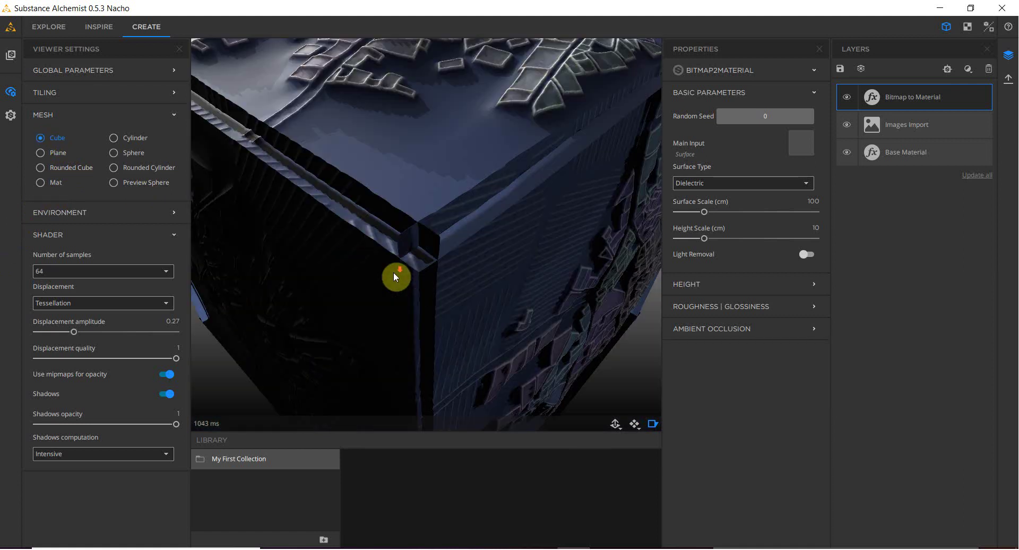
{"action": "left_click_drag", "start_coordinate": [378, 241], "coordinate": [112, 165]}
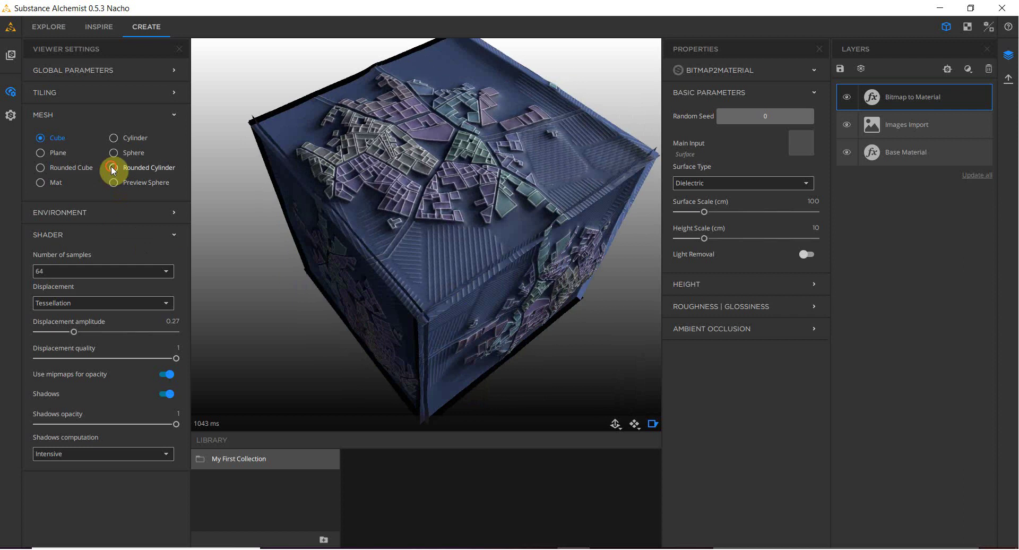
{"action": "left_click", "coordinate": [113, 167]}
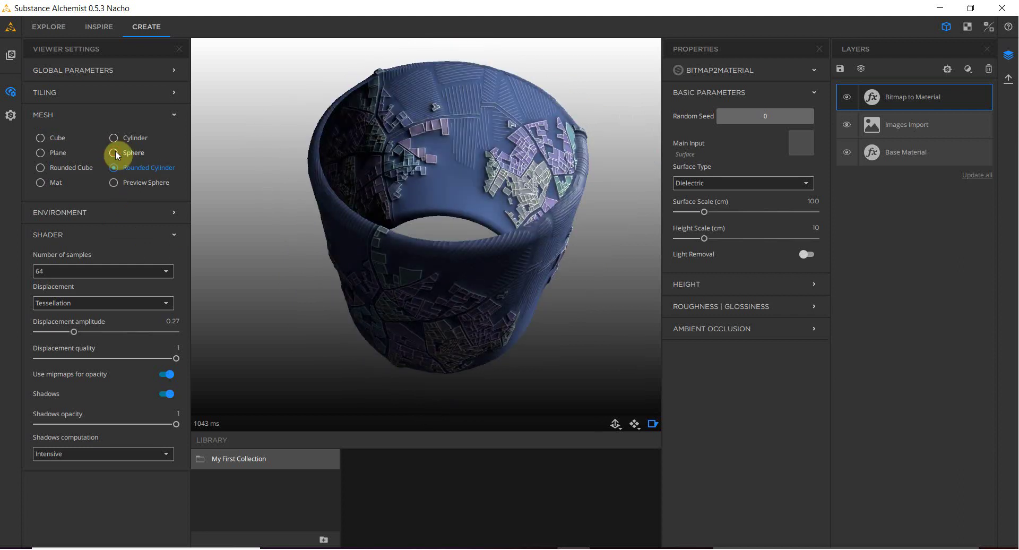
{"action": "left_click", "coordinate": [114, 153]}
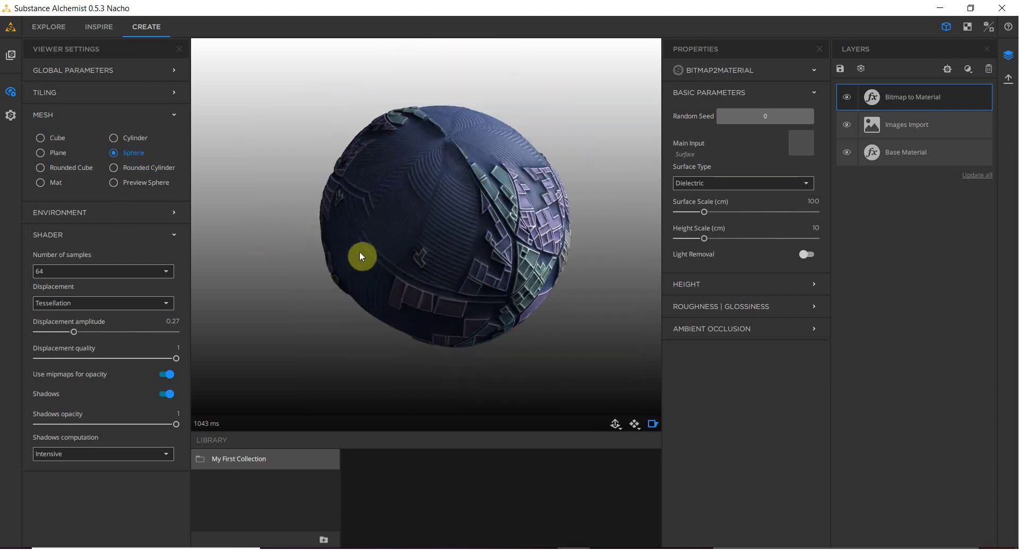
{"action": "left_click_drag", "start_coordinate": [443, 170], "coordinate": [359, 108]}
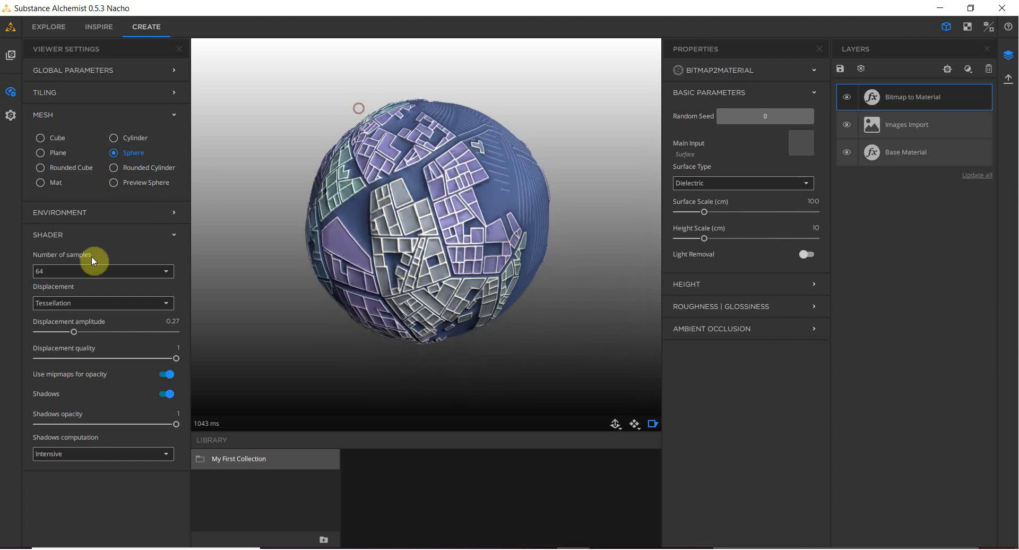
Step: Switch the preview mesh to Preview Sphere and examine the material on it from another angle
{"action": "left_click", "coordinate": [45, 187]}
{"action": "left_click", "coordinate": [116, 182]}
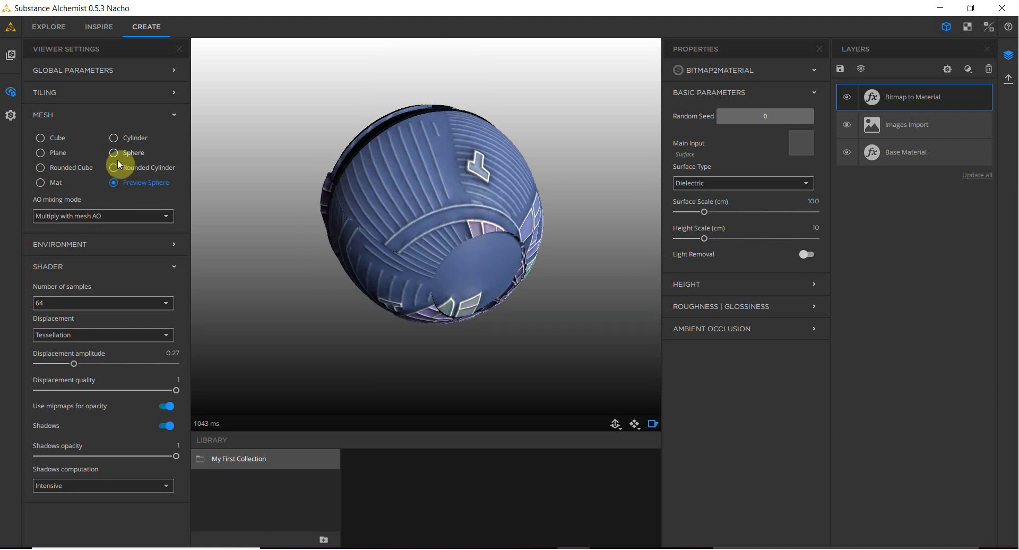
{"action": "left_click_drag", "start_coordinate": [196, 273], "coordinate": [317, 86]}
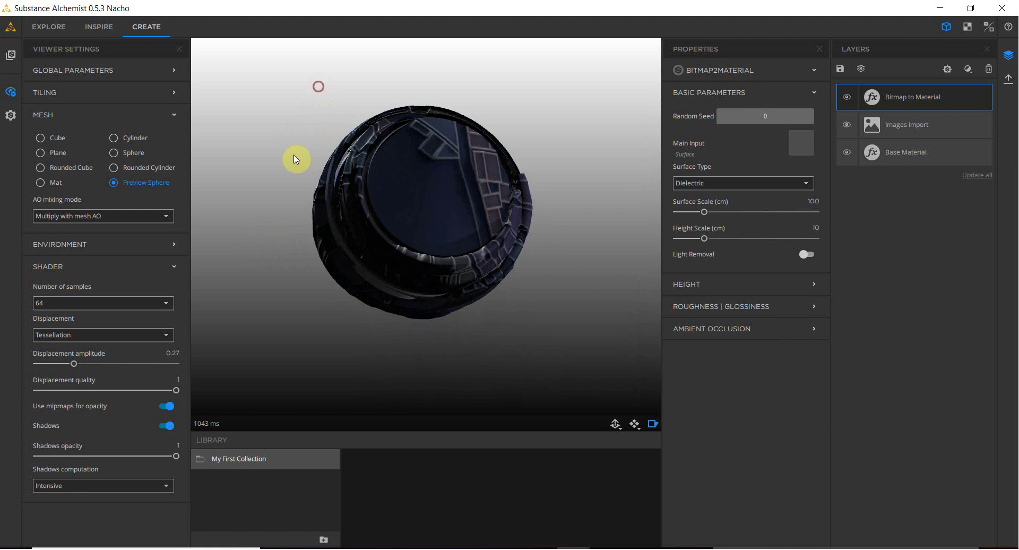
Step: Switch the preview mesh to Plane and open the viewer's global parameters and tiling settings
{"action": "left_click", "coordinate": [51, 154]}
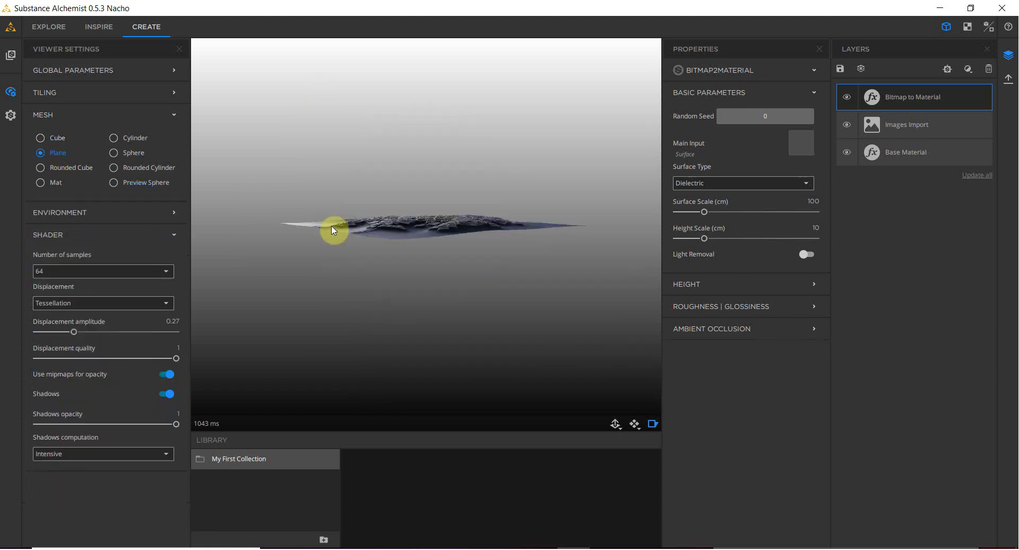
{"action": "left_click_drag", "start_coordinate": [332, 228], "coordinate": [367, 270]}
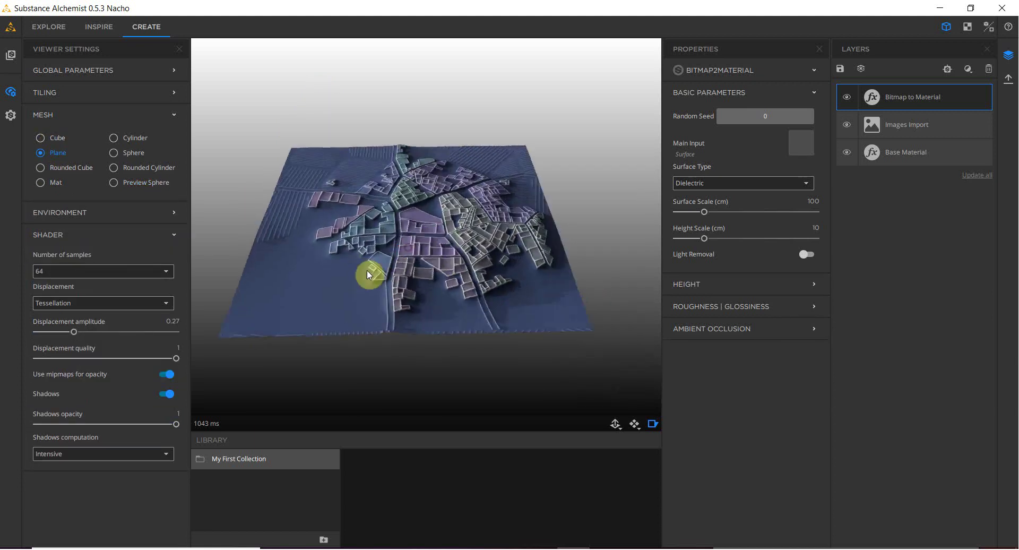
{"action": "left_click", "coordinate": [143, 95]}
{"action": "left_click", "coordinate": [141, 74]}
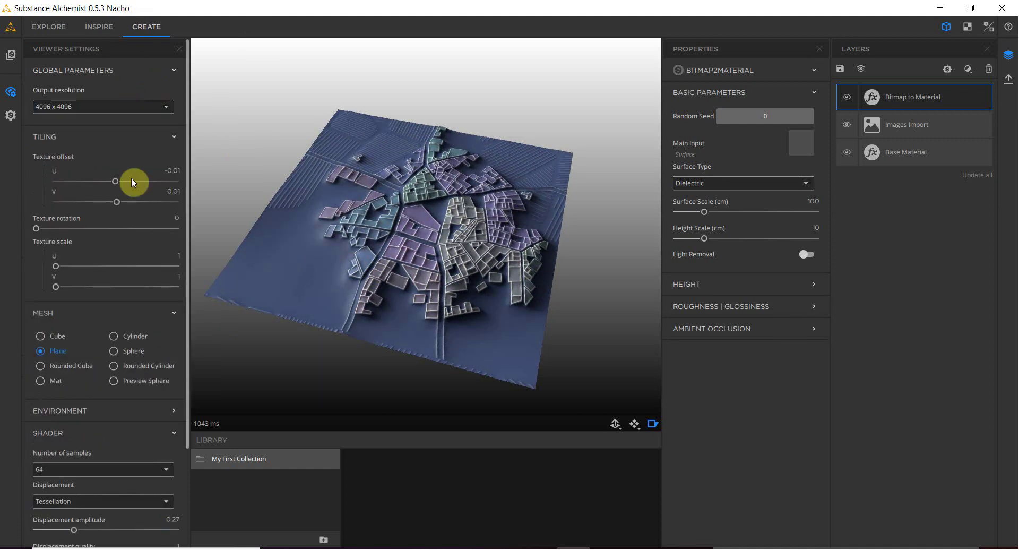
{"action": "left_click_drag", "start_coordinate": [344, 185], "coordinate": [436, 271]}
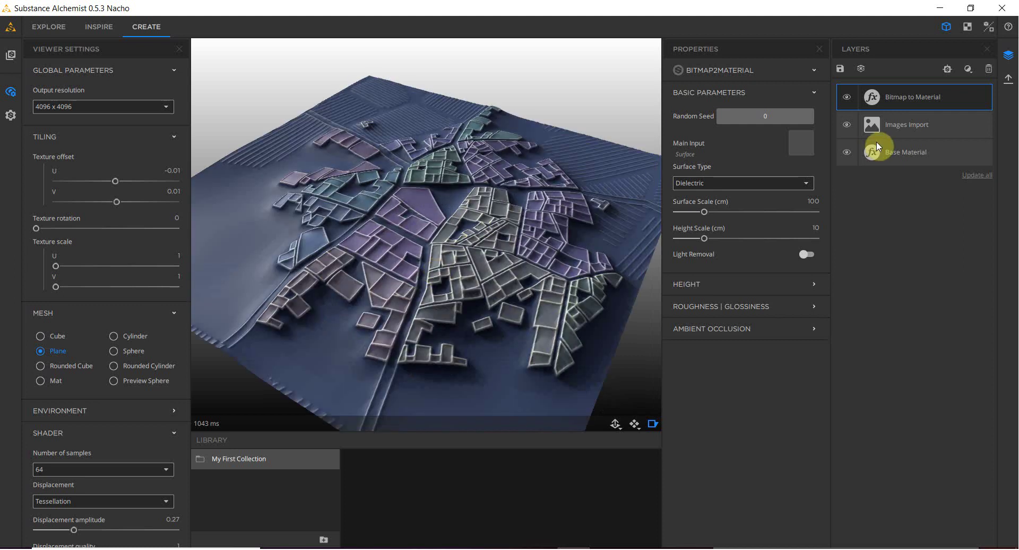
Step: Add a Water layer above the Bitmap to Material layer
{"action": "left_click", "coordinate": [968, 69]}
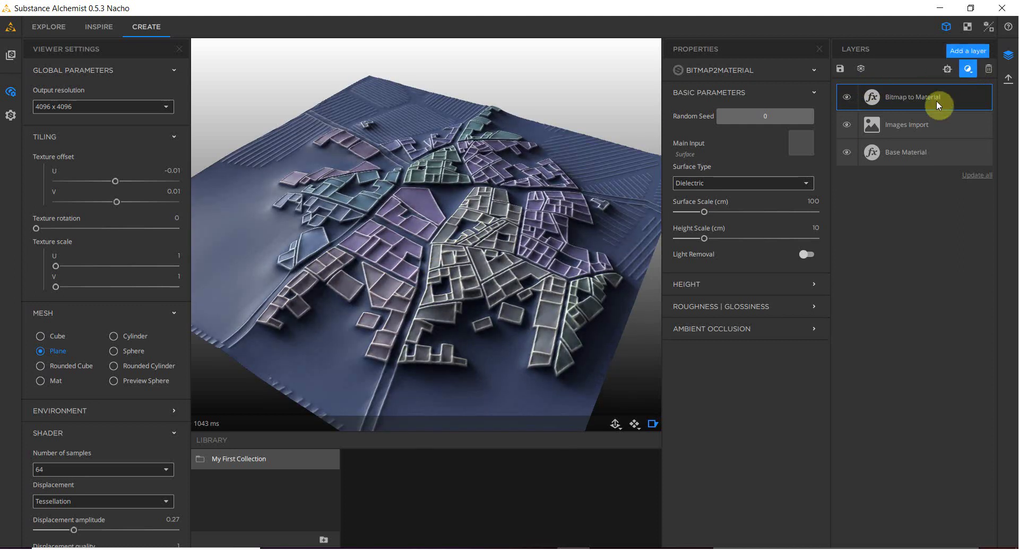
{"action": "left_click", "coordinate": [969, 69]}
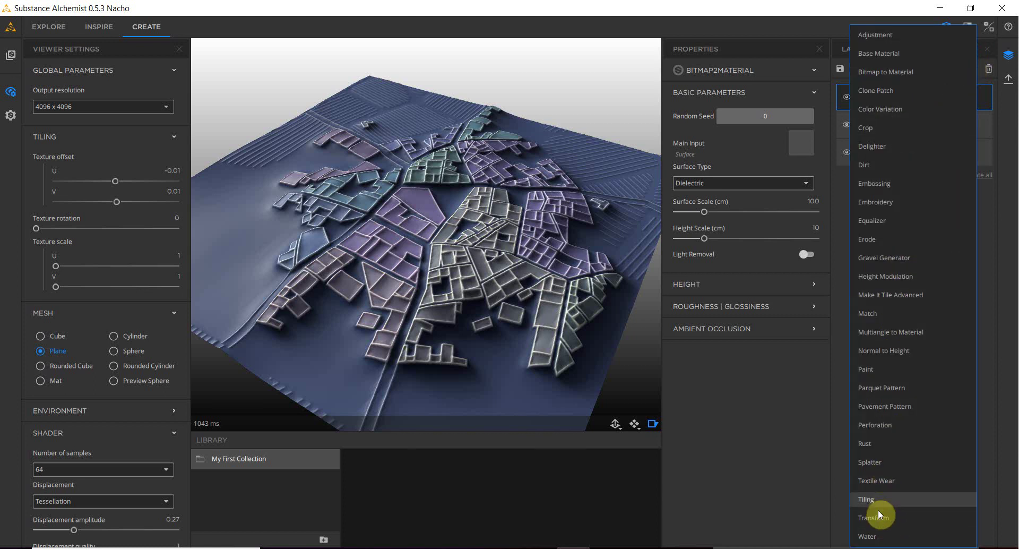
{"action": "left_click", "coordinate": [872, 537]}
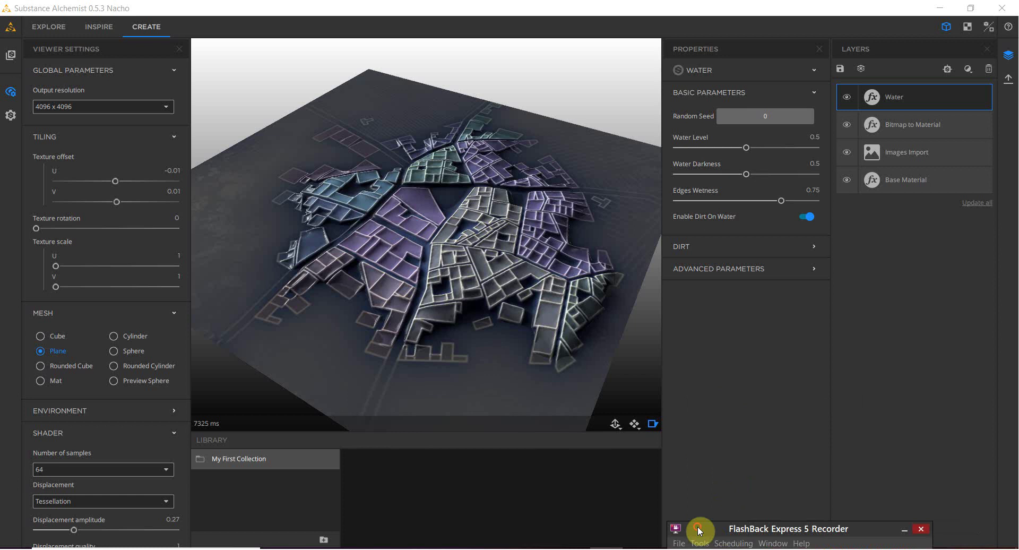
Step: Inspect the flooded city up close and set the Water layer's Water Level to 0.35
{"action": "left_click_drag", "start_coordinate": [313, 154], "coordinate": [438, 243]}
{"action": "scroll", "coordinate": [438, 243], "scroll_direction": "up", "scroll_amount": 5}
{"action": "left_click_drag", "start_coordinate": [471, 212], "coordinate": [429, 237]}
{"action": "scroll", "coordinate": [418, 234], "scroll_direction": "down", "scroll_amount": 3}
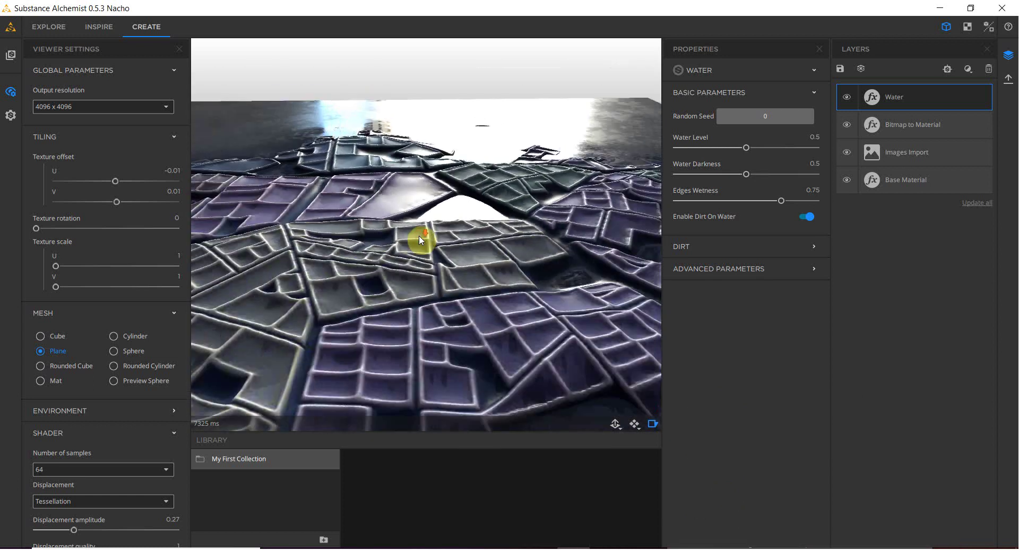
{"action": "scroll", "coordinate": [619, 221], "scroll_direction": "down", "scroll_amount": 3}
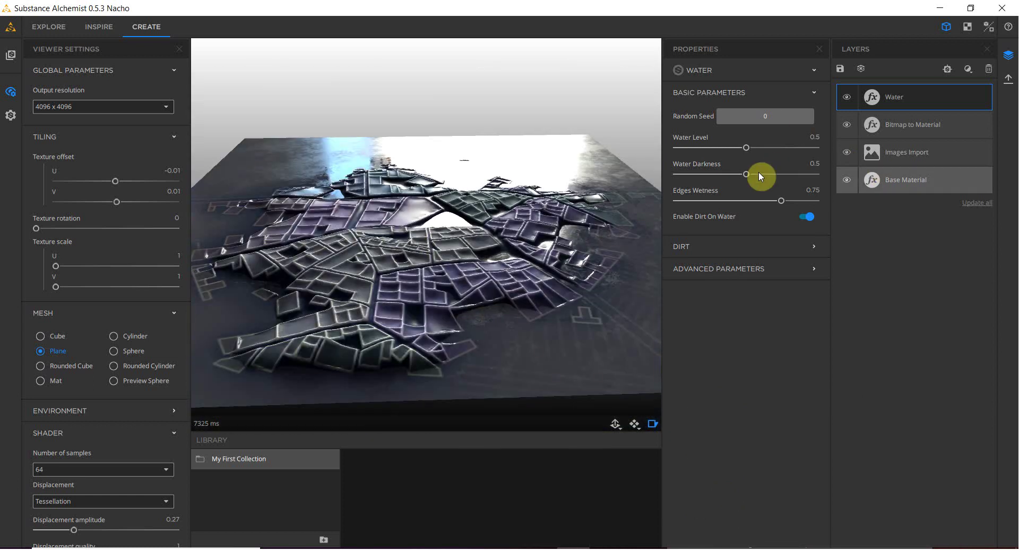
{"action": "left_click", "coordinate": [725, 148]}
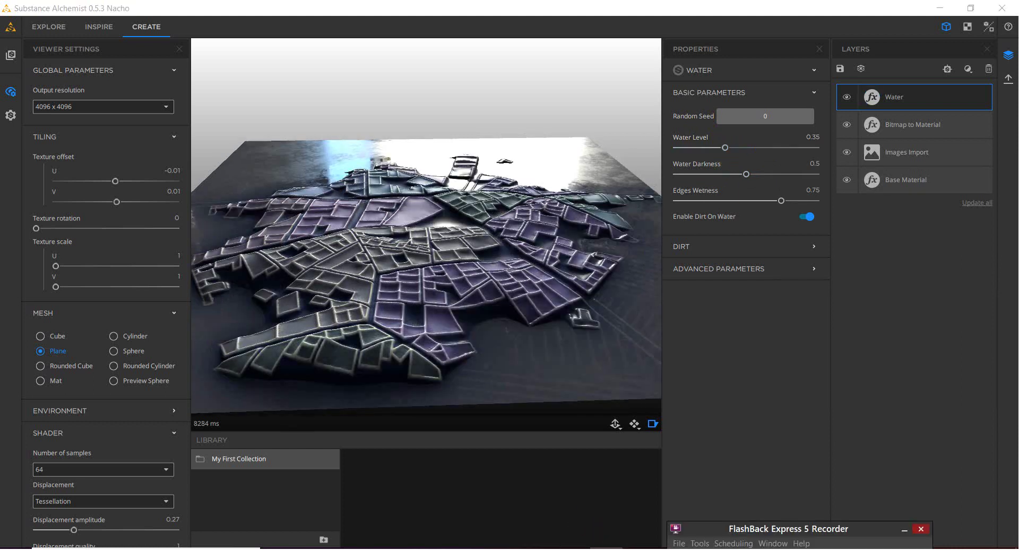
Step: Examine the Water layer's dirt and advanced parameters and the flooded city from several angles
{"action": "left_click_drag", "start_coordinate": [381, 259], "coordinate": [667, 211]}
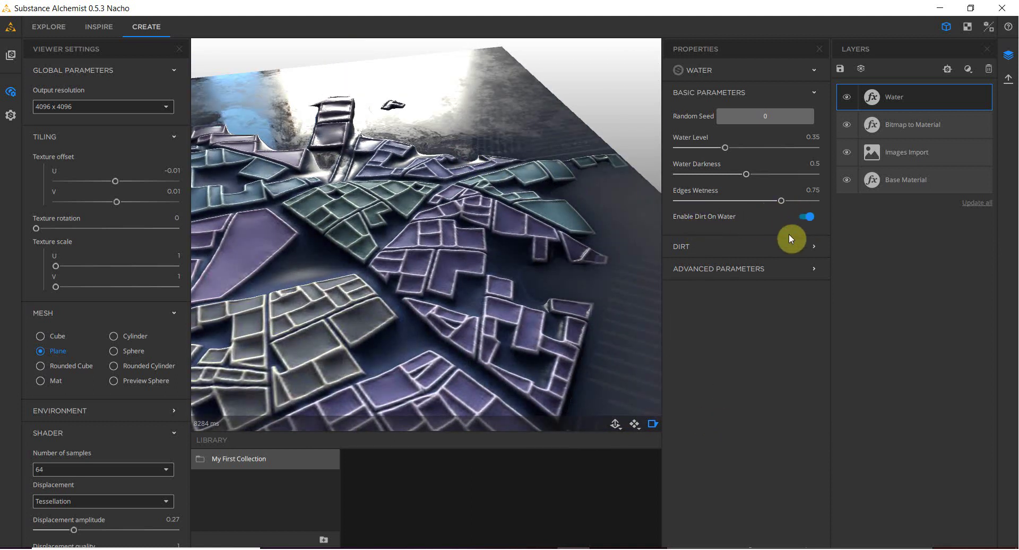
{"action": "left_click", "coordinate": [778, 245]}
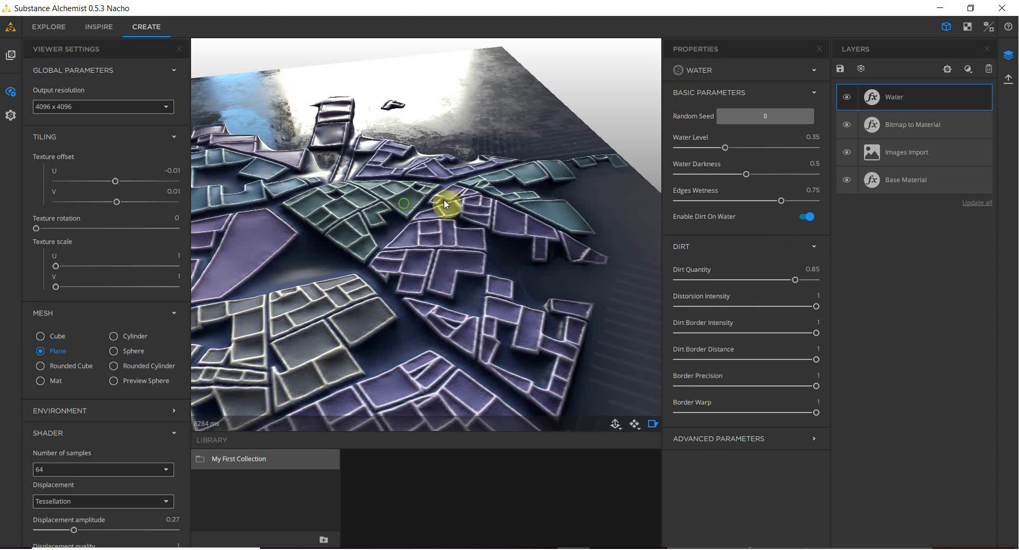
{"action": "left_click_drag", "start_coordinate": [444, 200], "coordinate": [560, 347]}
{"action": "left_click", "coordinate": [698, 443]}
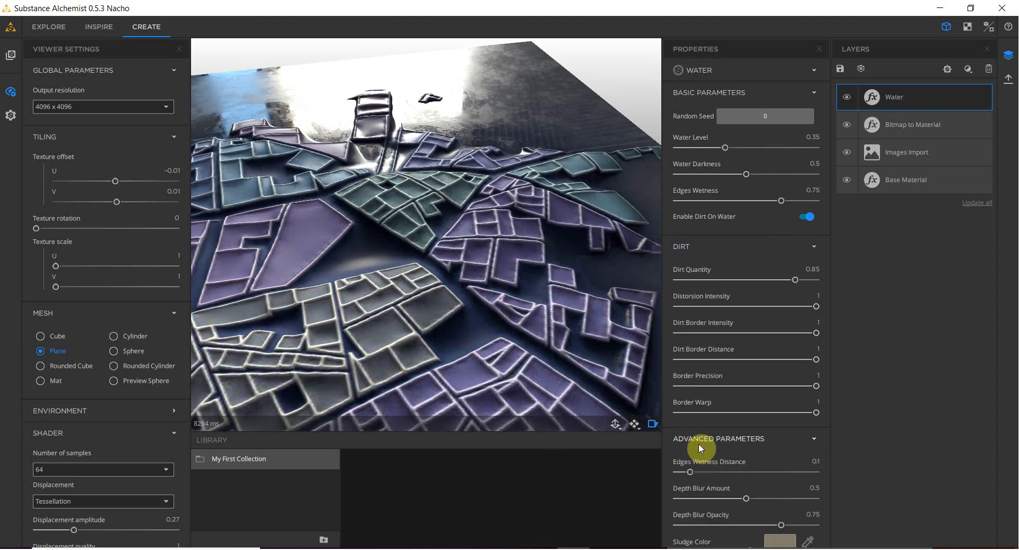
{"action": "left_click", "coordinate": [698, 443]}
{"action": "left_click_drag", "start_coordinate": [394, 148], "coordinate": [476, 245]}
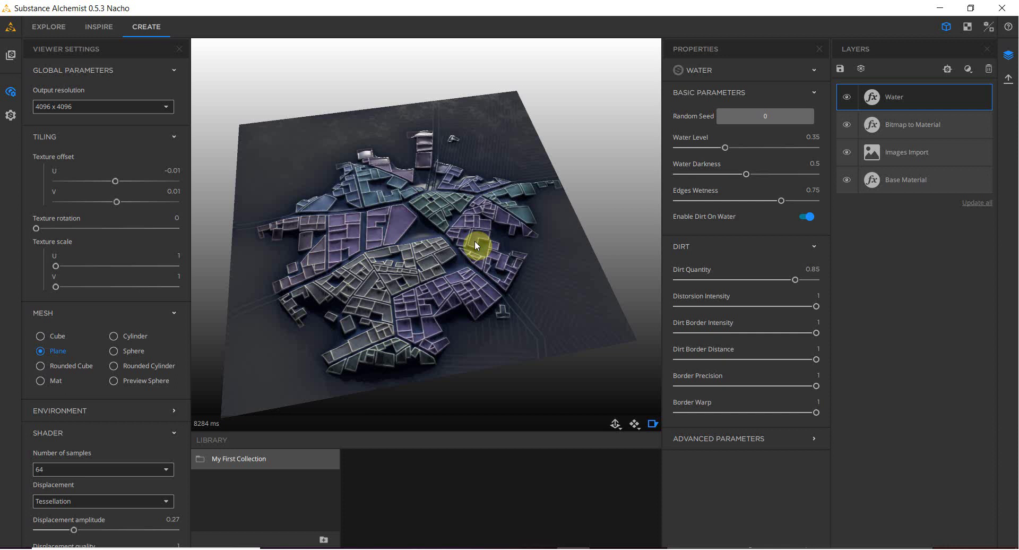
Step: Add a Color Variation layer above the Water layer and inspect its effect on the city relief
{"action": "left_click", "coordinate": [965, 70]}
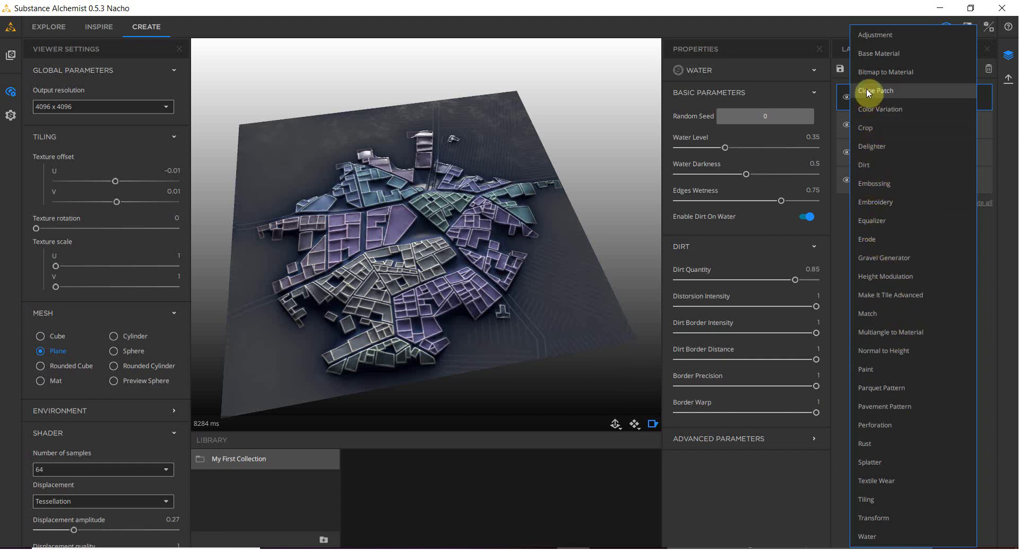
{"action": "left_click", "coordinate": [866, 109]}
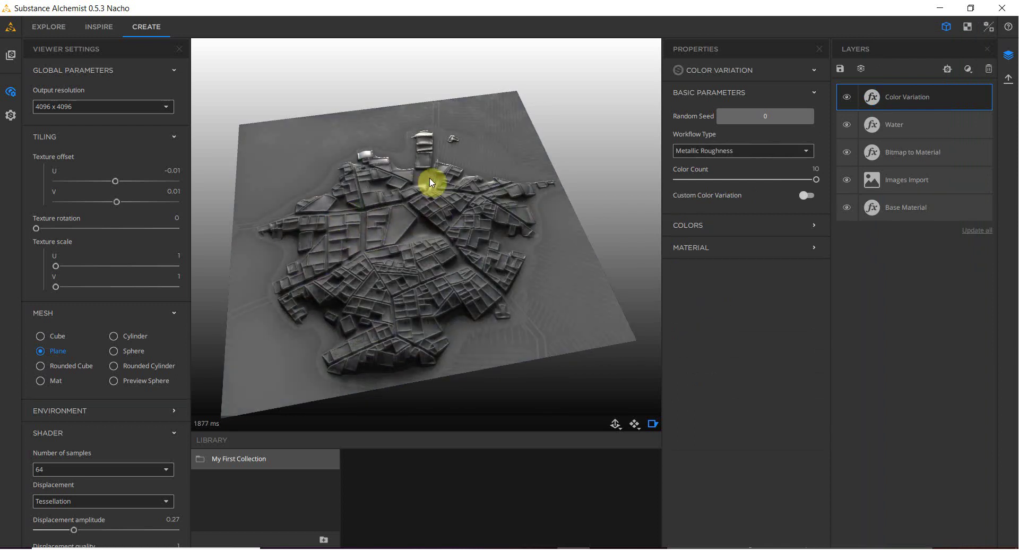
{"action": "left_click_drag", "start_coordinate": [430, 182], "coordinate": [375, 209]}
{"action": "scroll", "coordinate": [408, 218], "scroll_direction": "up", "scroll_amount": 5}
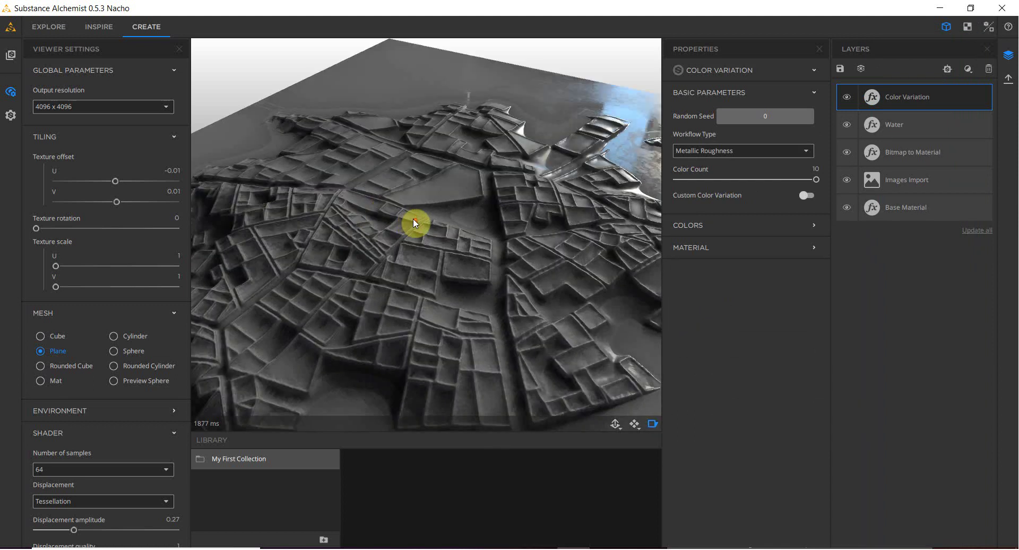
{"action": "scroll", "coordinate": [416, 215], "scroll_direction": "down", "scroll_amount": 4}
{"action": "left_click_drag", "start_coordinate": [485, 187], "coordinate": [370, 223]}
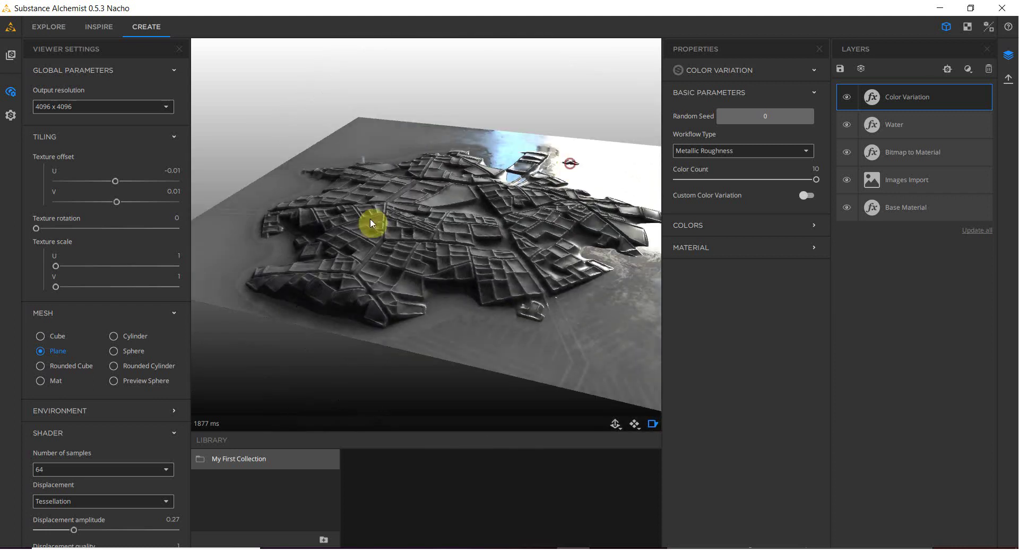
Step: Enable Custom Color Variation on the Color Variation layer and open its list of colors
{"action": "left_click", "coordinate": [887, 90]}
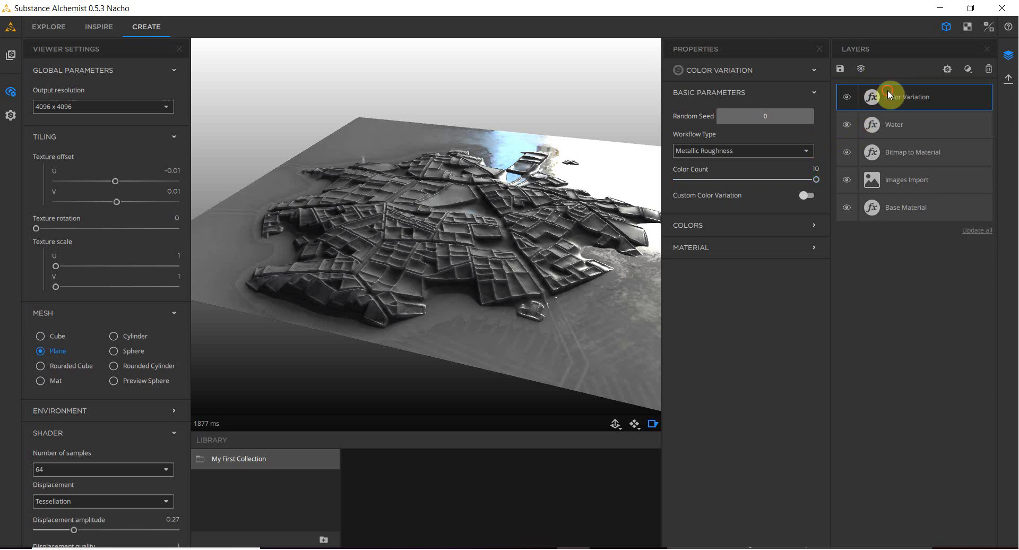
{"action": "left_click", "coordinate": [880, 90]}
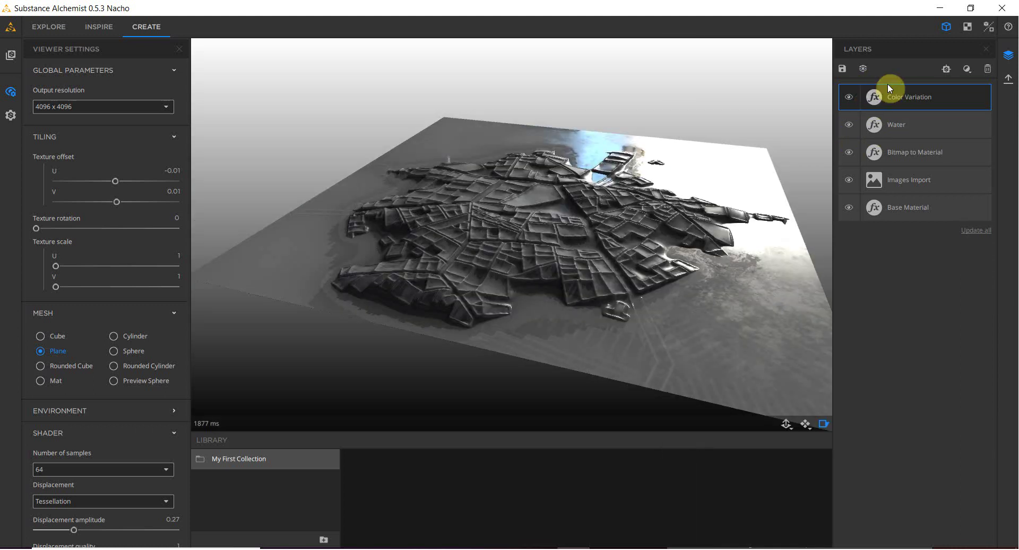
{"action": "left_click", "coordinate": [888, 100]}
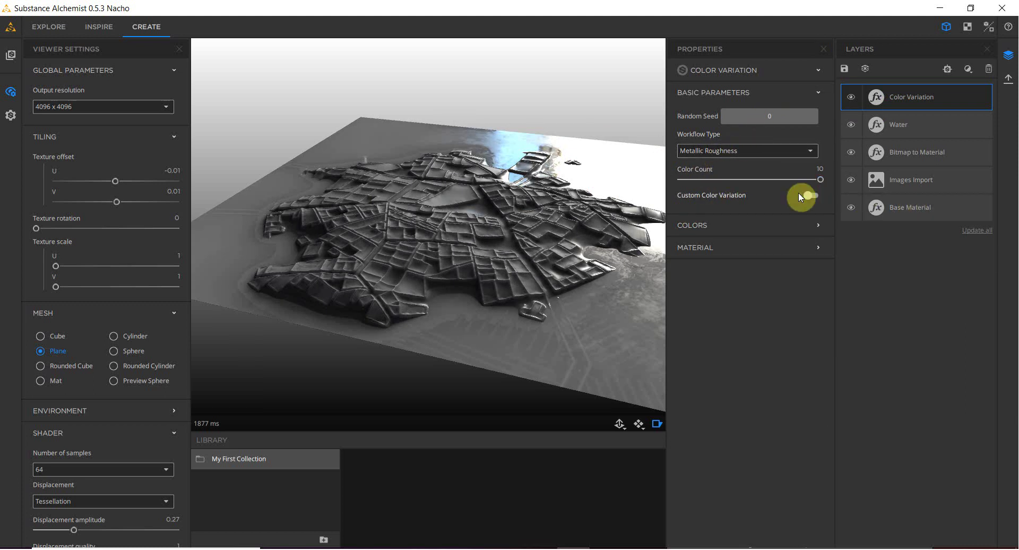
{"action": "left_click", "coordinate": [812, 194]}
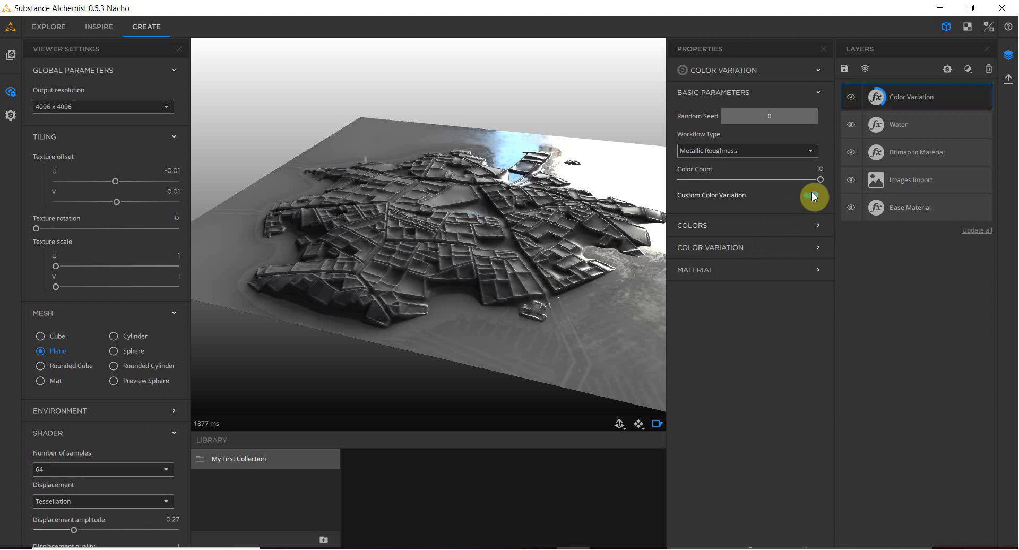
{"action": "left_click", "coordinate": [770, 225]}
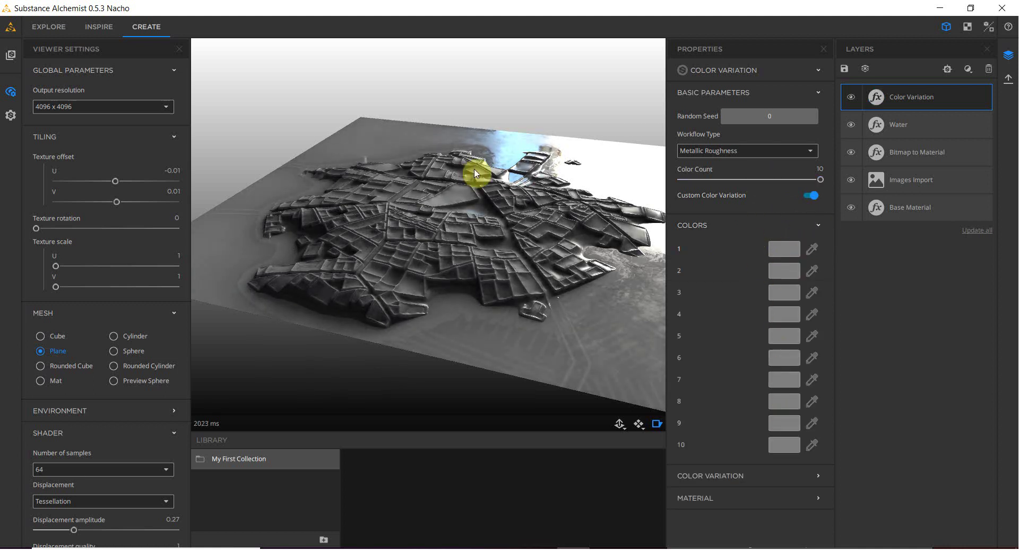
Step: Reduce the Color Variation layer's Color Count to 3
{"action": "left_click_drag", "start_coordinate": [474, 168], "coordinate": [589, 212]}
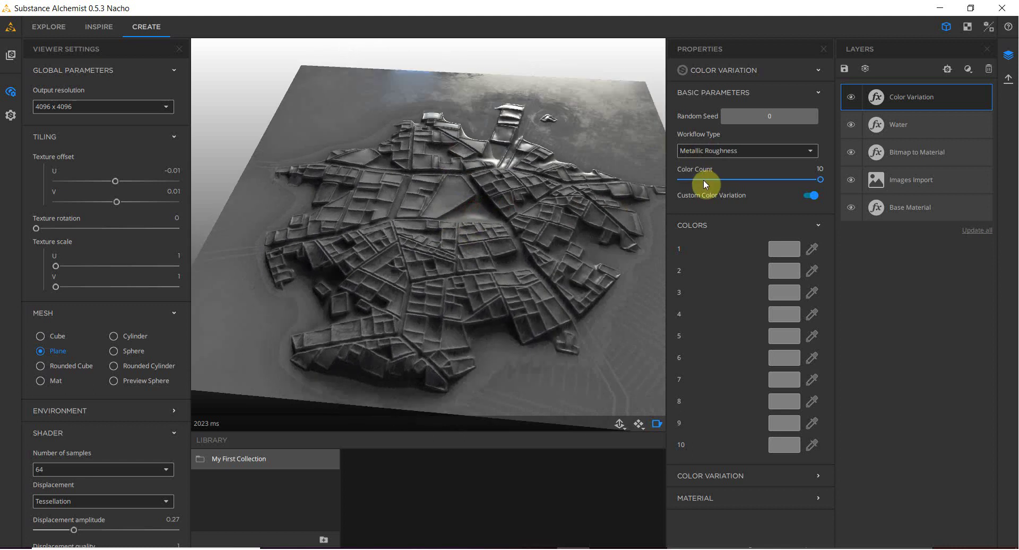
{"action": "left_click", "coordinate": [702, 179]}
{"action": "left_click_drag", "start_coordinate": [702, 178], "coordinate": [719, 175]}
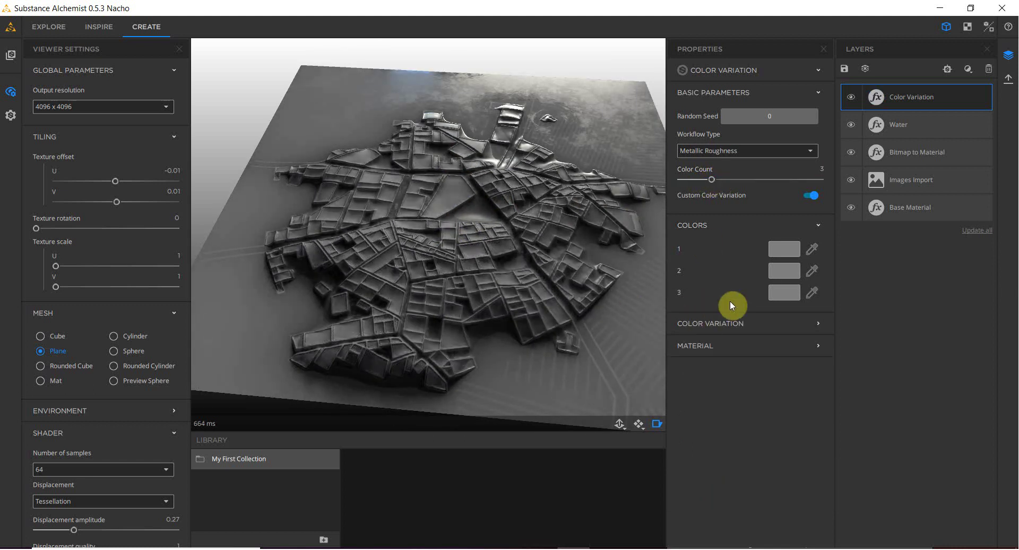
Step: Try dark blue #061c7f as color 3 of the Color Variation layer, and set it to black #000000
{"action": "left_click", "coordinate": [782, 292]}
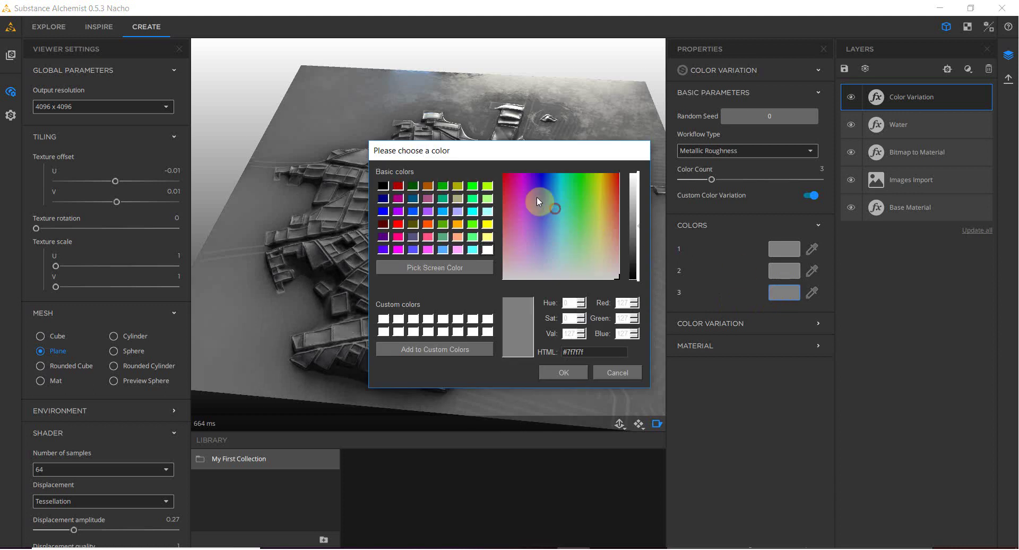
{"action": "left_click_drag", "start_coordinate": [536, 197], "coordinate": [545, 177]}
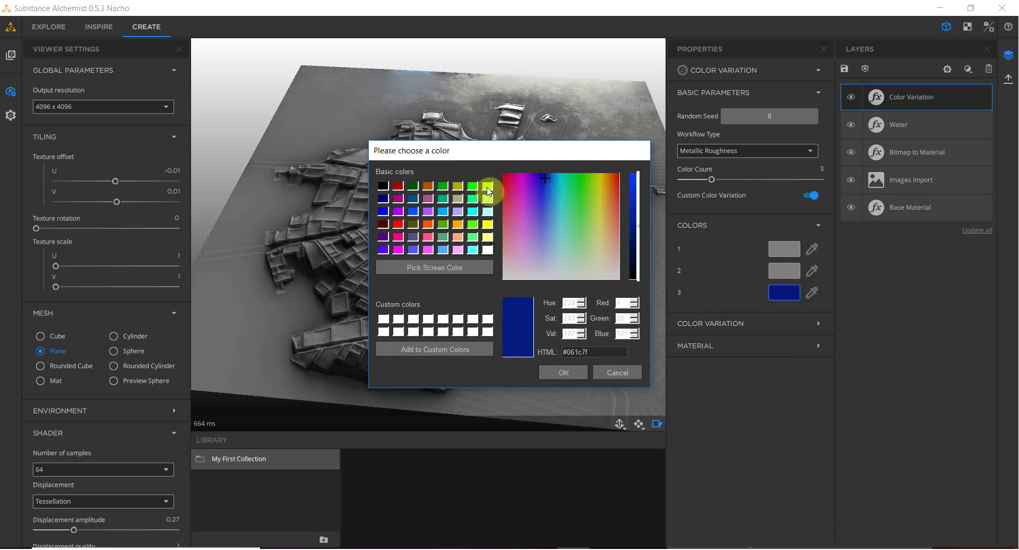
{"action": "left_click_drag", "start_coordinate": [478, 152], "coordinate": [705, 126]}
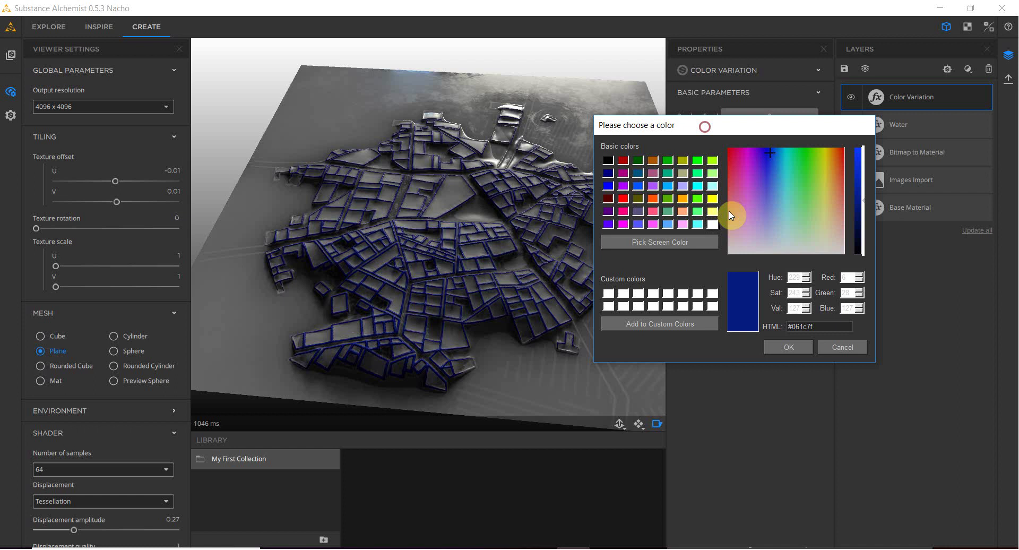
{"action": "left_click", "coordinate": [853, 260]}
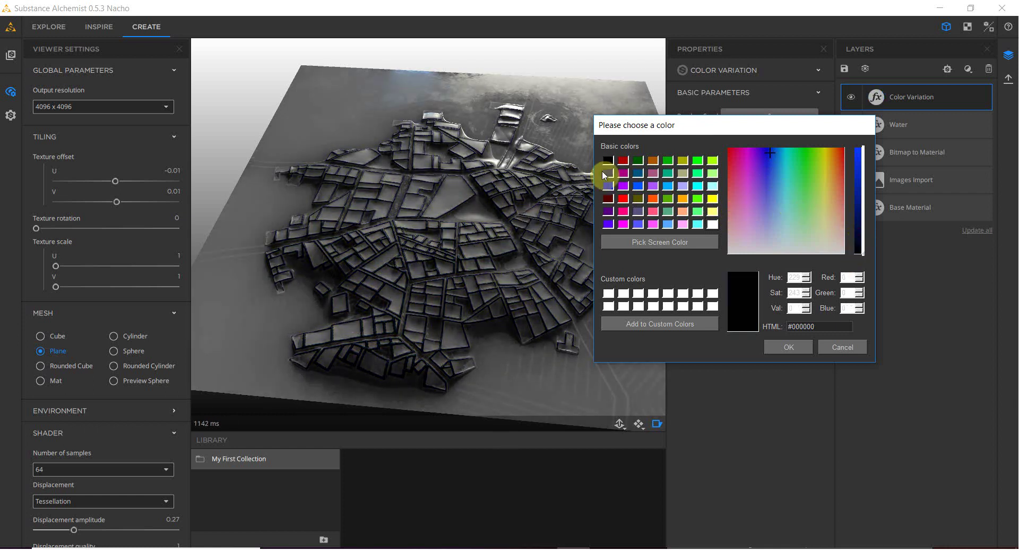
{"action": "left_click_drag", "start_coordinate": [668, 131], "coordinate": [468, 248]}
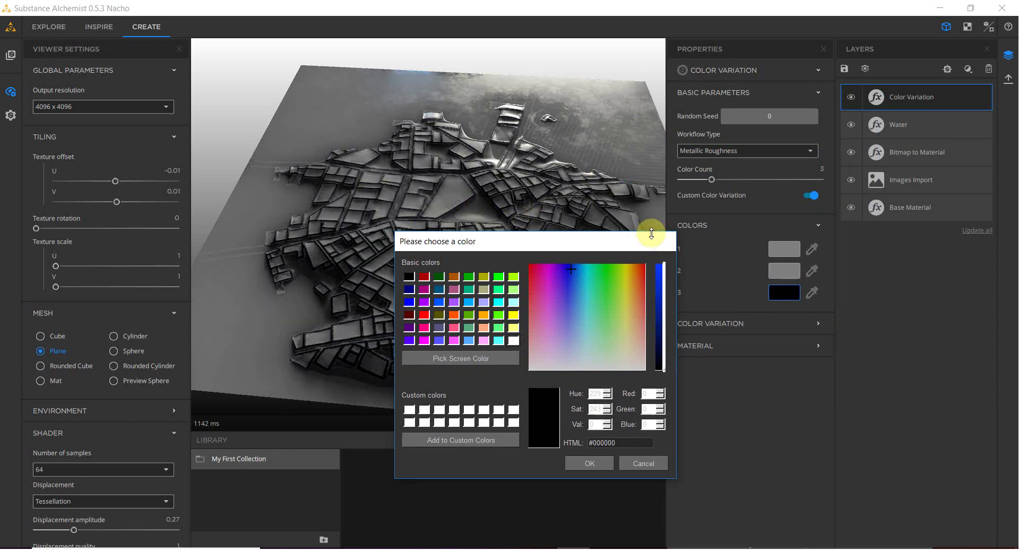
{"action": "left_click_drag", "start_coordinate": [661, 245], "coordinate": [636, 350]}
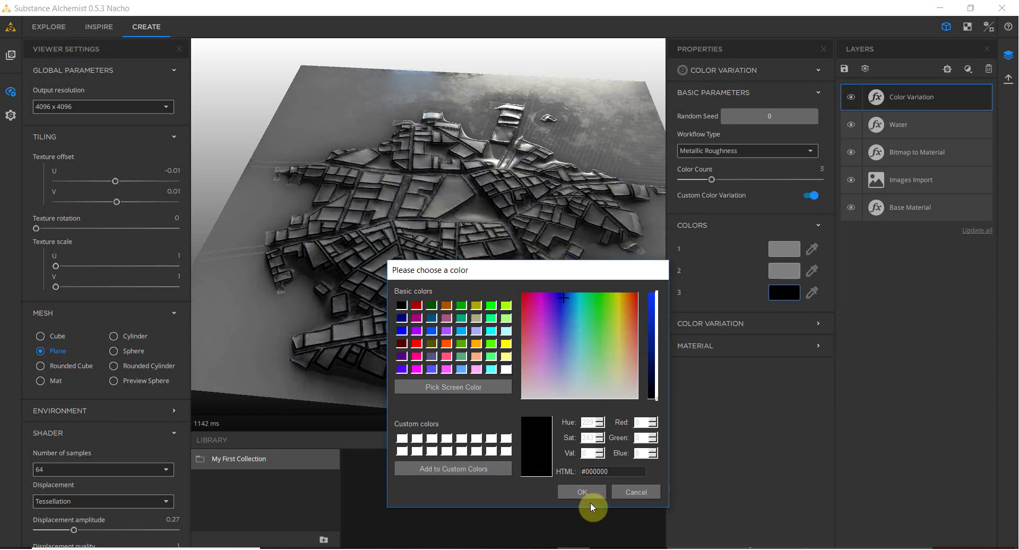
{"action": "key", "text": "Return"}
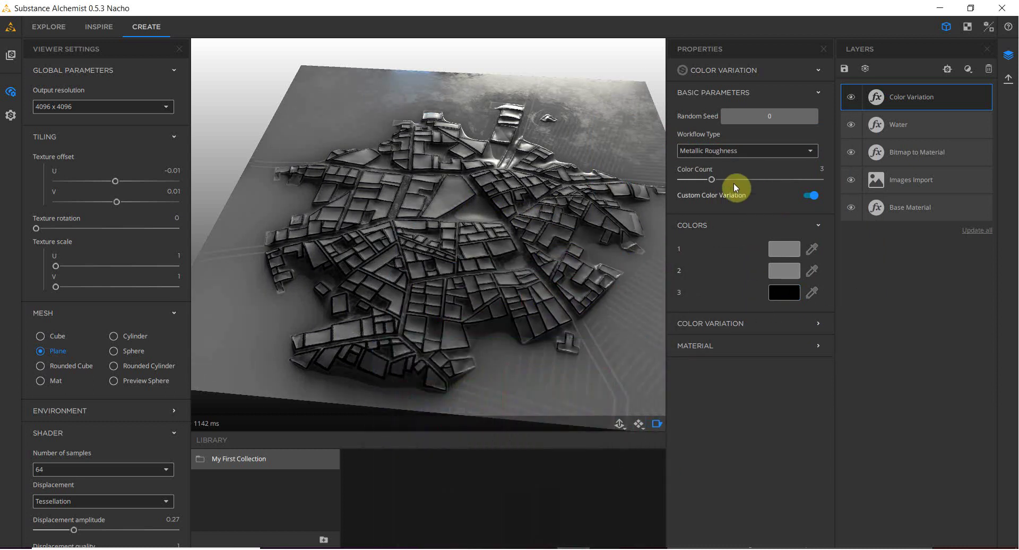
Step: Raise the Color Count to 4 and set color 4 to black
{"action": "left_click_drag", "start_coordinate": [720, 183], "coordinate": [727, 182]}
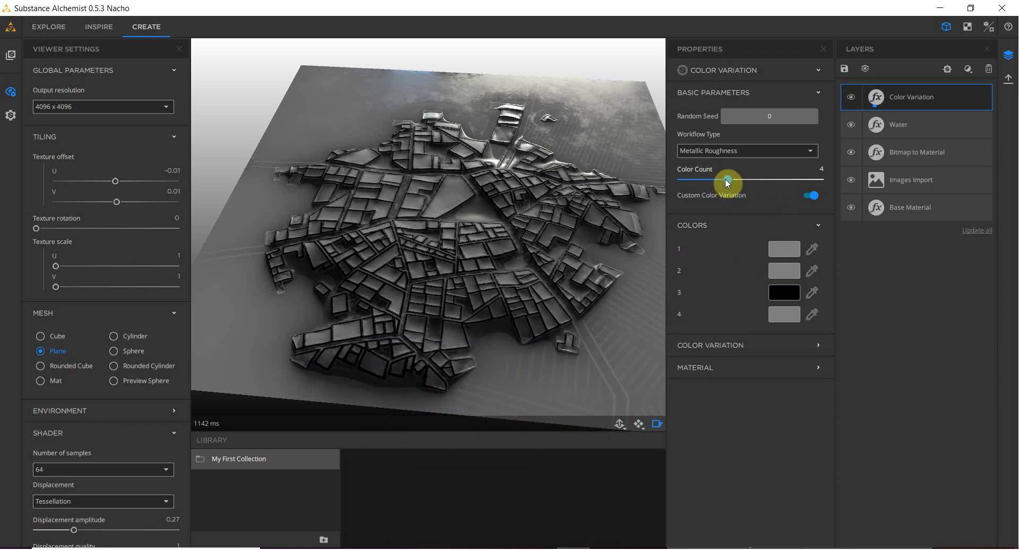
{"action": "left_click", "coordinate": [789, 318]}
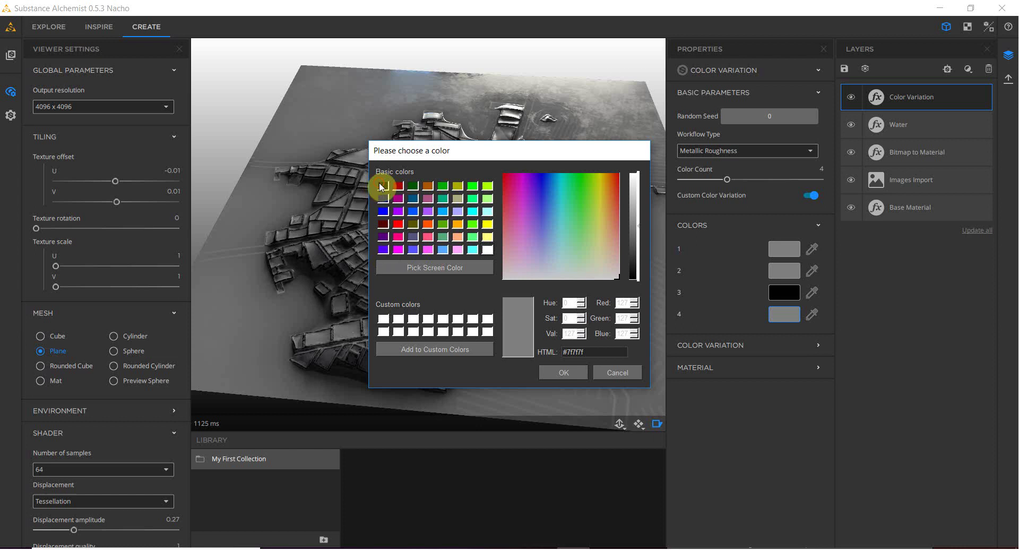
{"action": "left_click", "coordinate": [546, 373]}
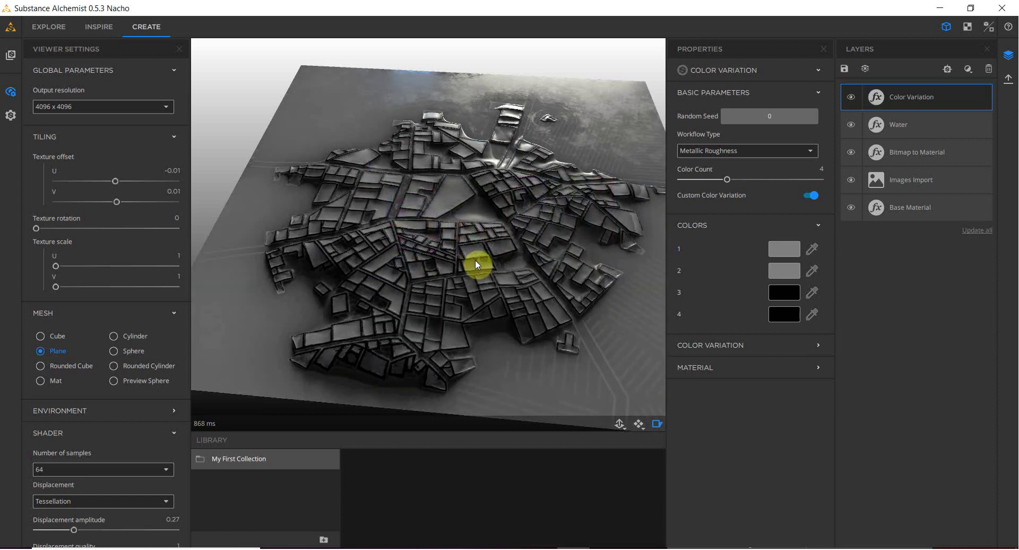
Step: Set color 2 of the Color Variation layer to pale yellow #ffff7f, after trying orange #ffaa00, yellow #ffff00 and light green #aaff7f
{"action": "left_click_drag", "start_coordinate": [456, 268], "coordinate": [357, 274]}
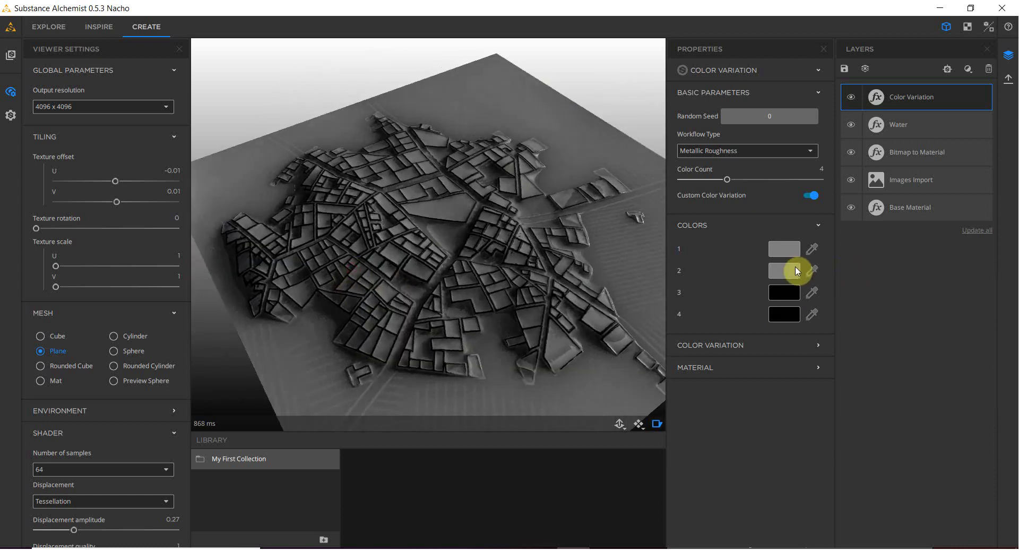
{"action": "left_click", "coordinate": [794, 270]}
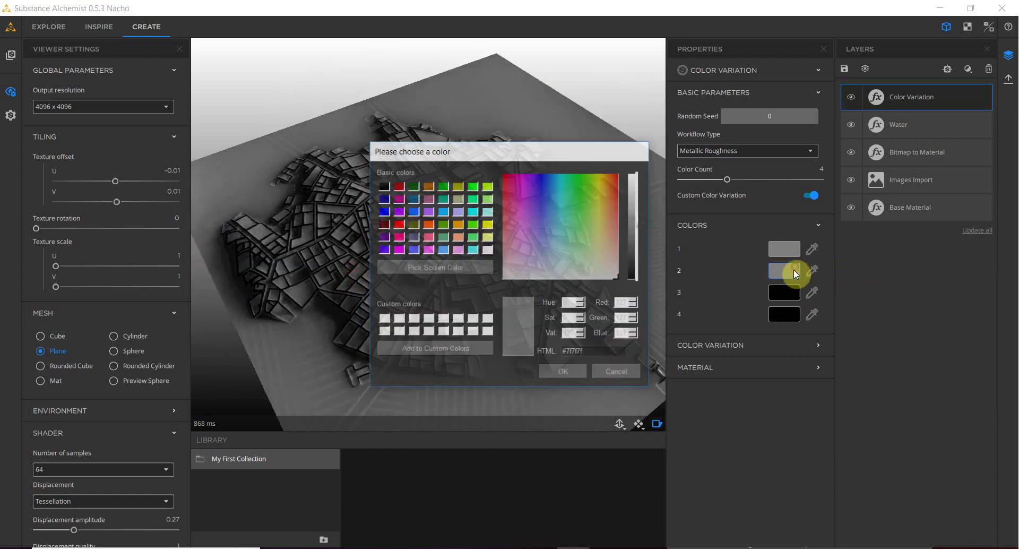
{"action": "left_click", "coordinate": [458, 224]}
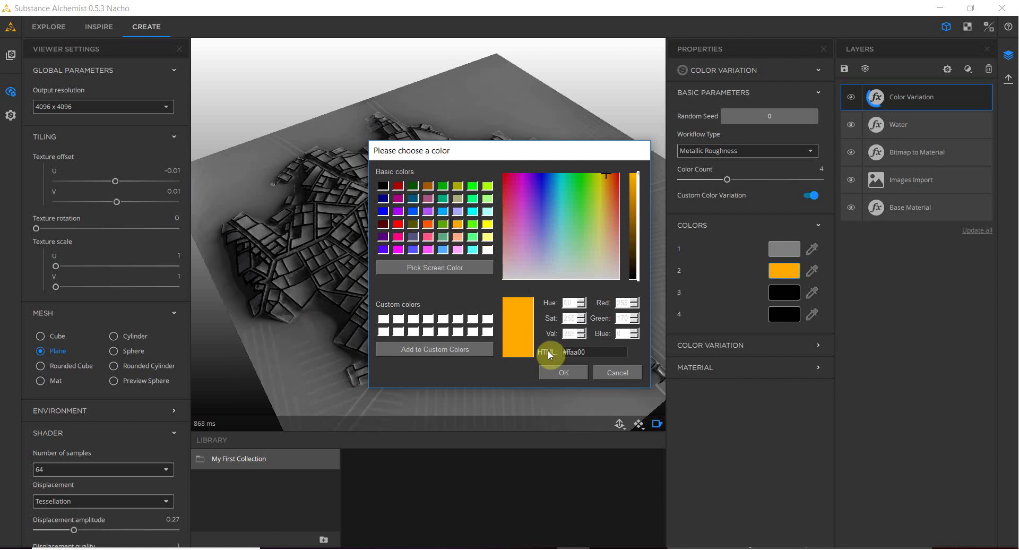
{"action": "left_click", "coordinate": [552, 366]}
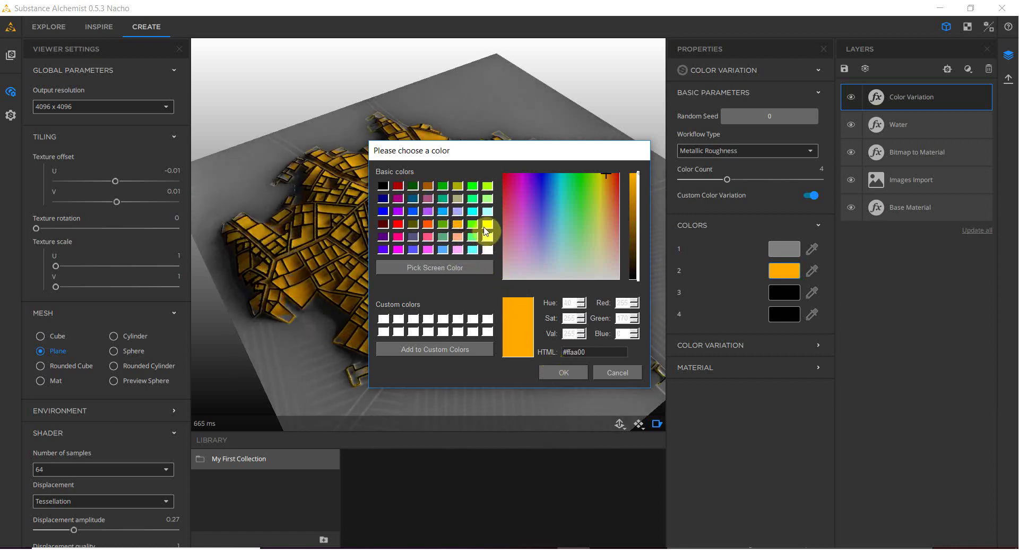
{"action": "left_click", "coordinate": [486, 225]}
{"action": "left_click", "coordinate": [572, 374]}
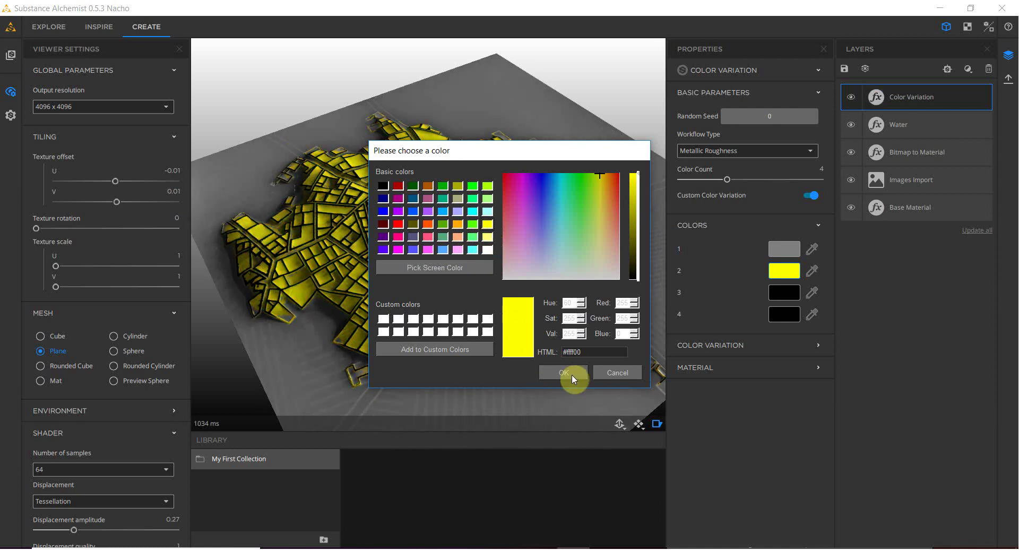
{"action": "left_click", "coordinate": [487, 198]}
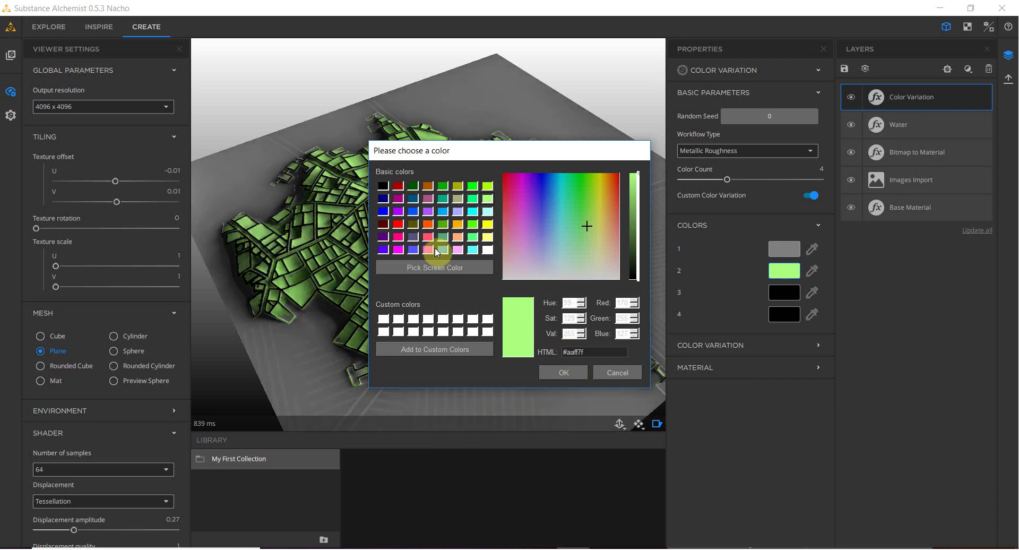
{"action": "left_click", "coordinate": [487, 238]}
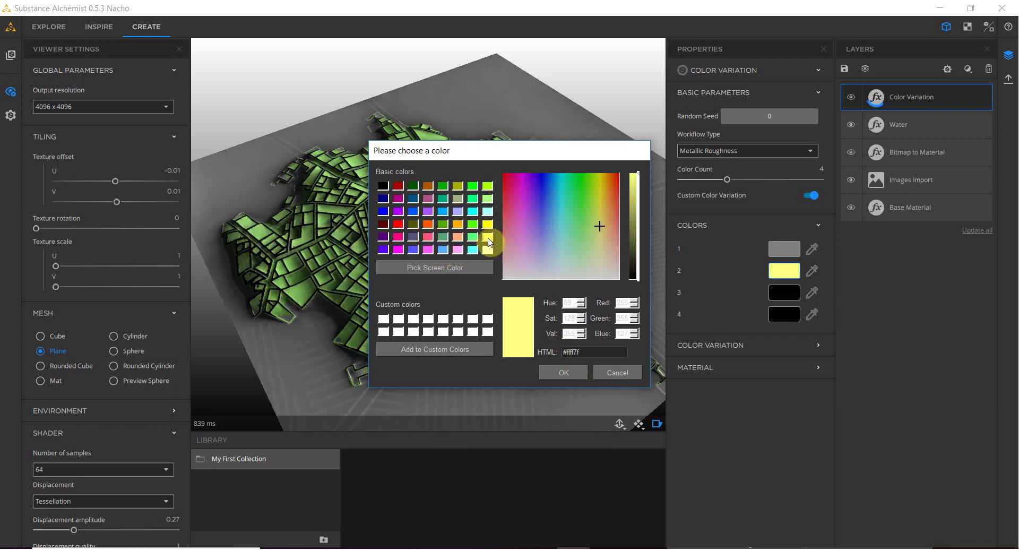
{"action": "left_click", "coordinate": [567, 371]}
Step: Try green #00aa7f as color 1 of the Color Variation layer, and set it to dark blue #00557f
{"action": "left_click_drag", "start_coordinate": [435, 251], "coordinate": [315, 217]}
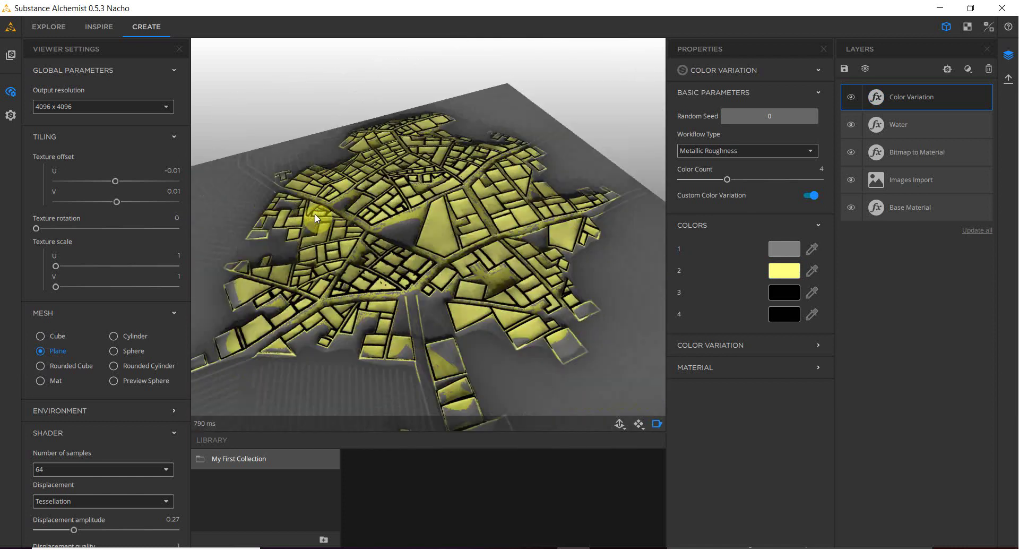
{"action": "left_click", "coordinate": [778, 245]}
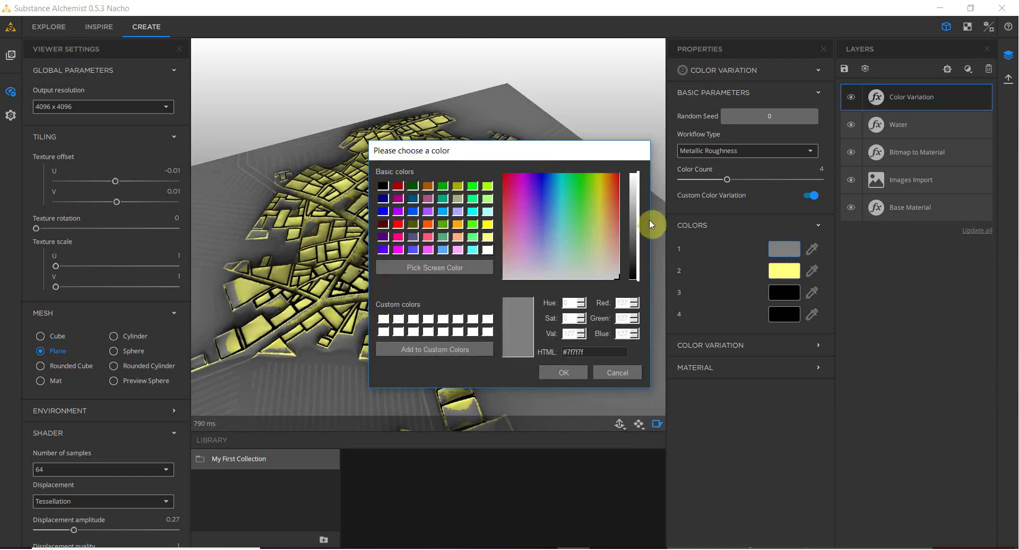
{"action": "left_click", "coordinate": [441, 199]}
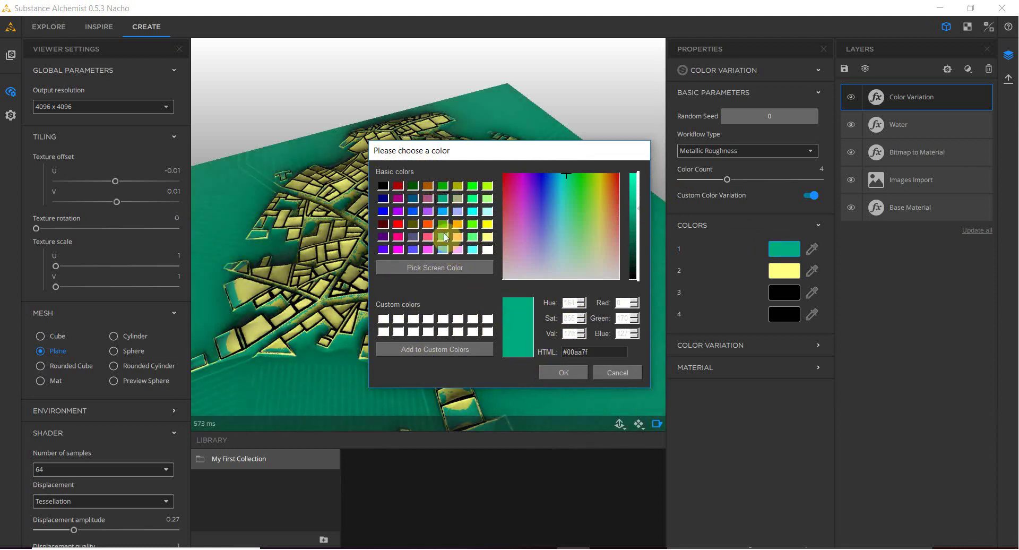
{"action": "left_click", "coordinate": [413, 198]}
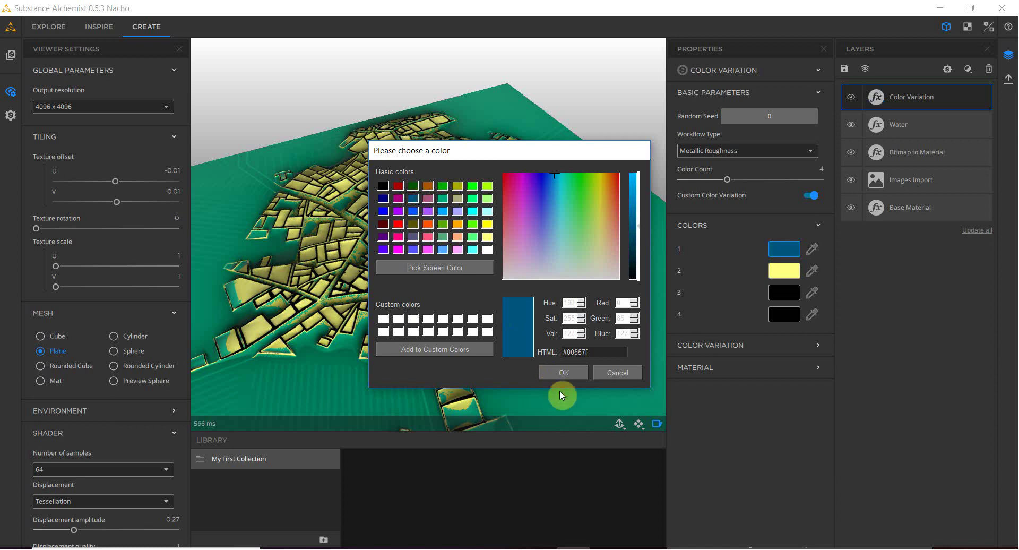
{"action": "left_click", "coordinate": [563, 373]}
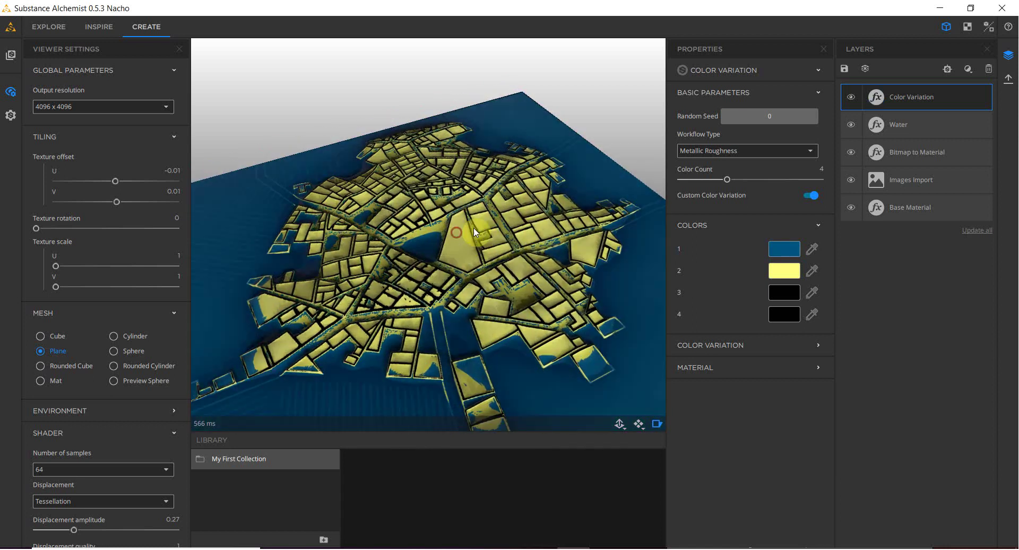
Step: Check the recolored city from several angles and open the export options for the material
{"action": "left_click_drag", "start_coordinate": [473, 227], "coordinate": [488, 190]}
{"action": "scroll", "coordinate": [537, 194], "scroll_direction": "up", "scroll_amount": 3}
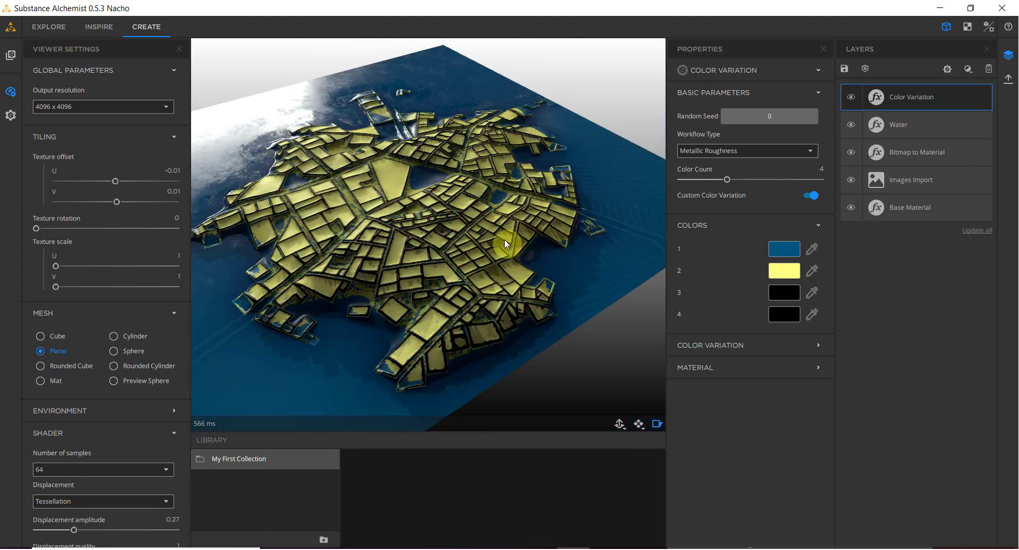
{"action": "left_click_drag", "start_coordinate": [505, 240], "coordinate": [482, 225]}
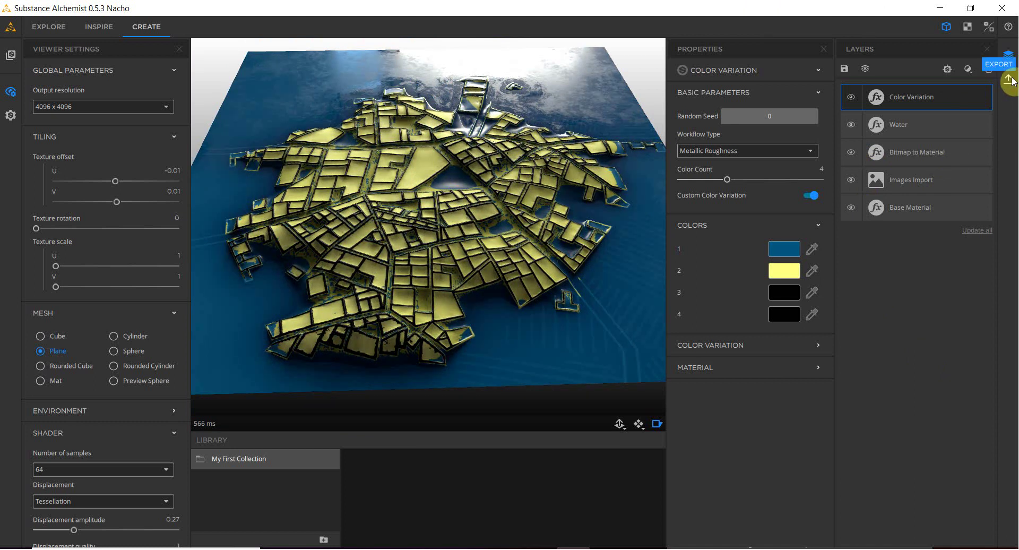
{"action": "left_click", "coordinate": [1007, 79]}
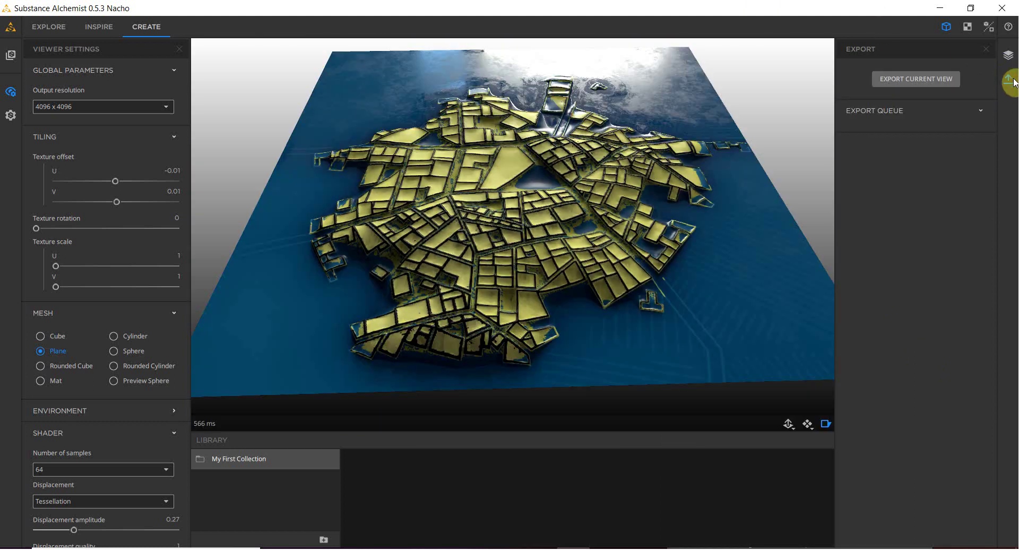
{"action": "left_click", "coordinate": [960, 109]}
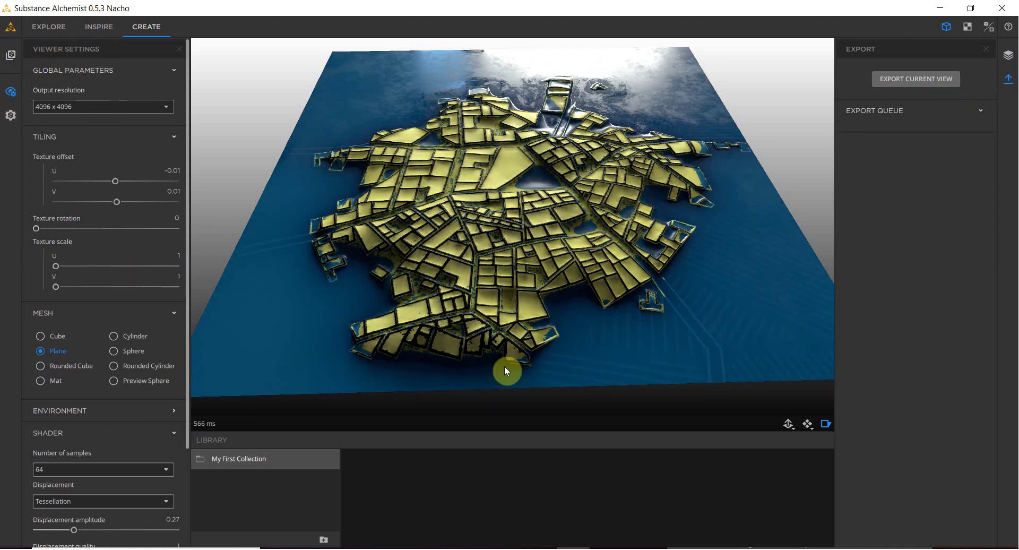
Step: Minimize the image folder window and switch to Blender with alchemy.blend open, maximizing its window
{"action": "key", "text": "alt+Tab"}
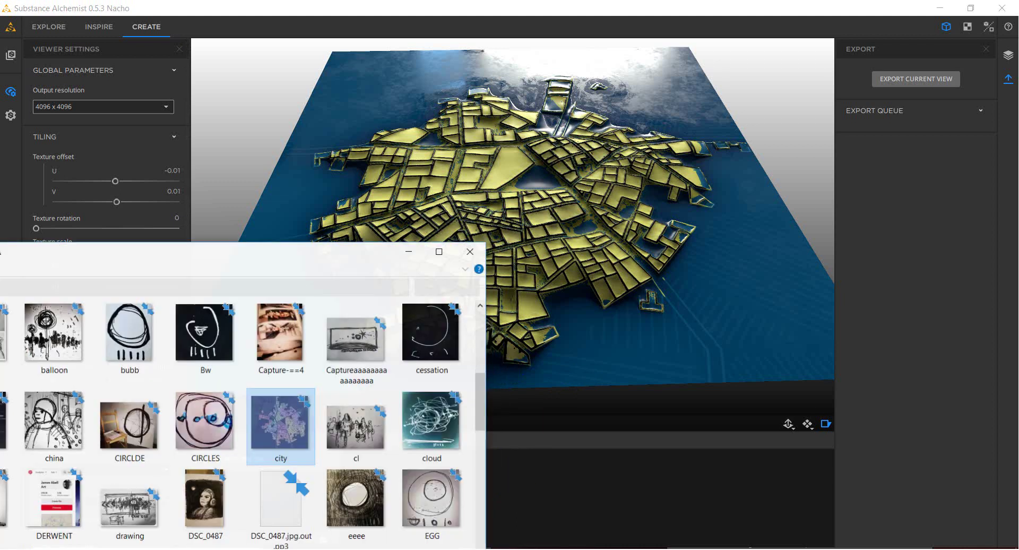
{"action": "scroll", "coordinate": [374, 398], "scroll_direction": "down", "scroll_amount": 3}
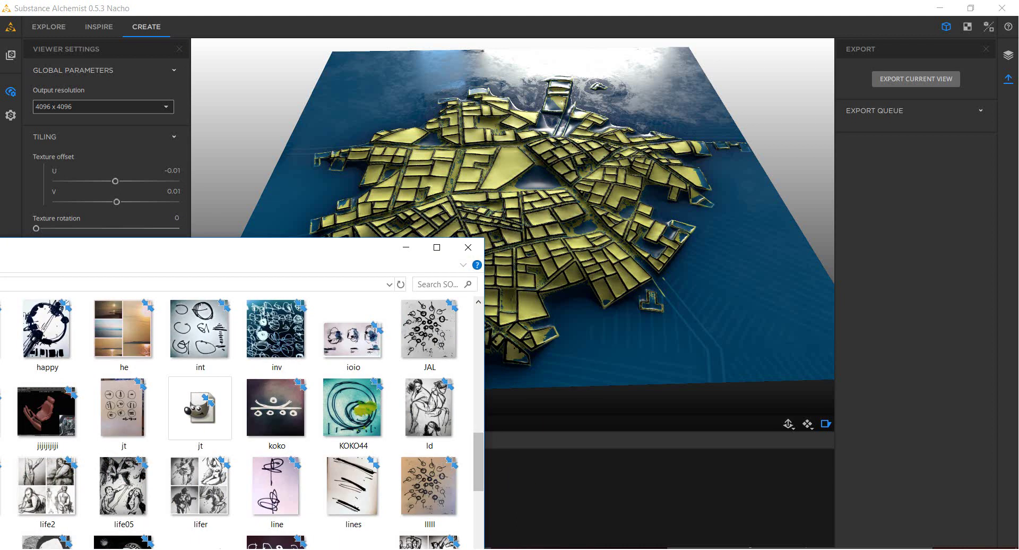
{"action": "left_click", "coordinate": [406, 246]}
{"action": "key", "text": "alt+Tab"}
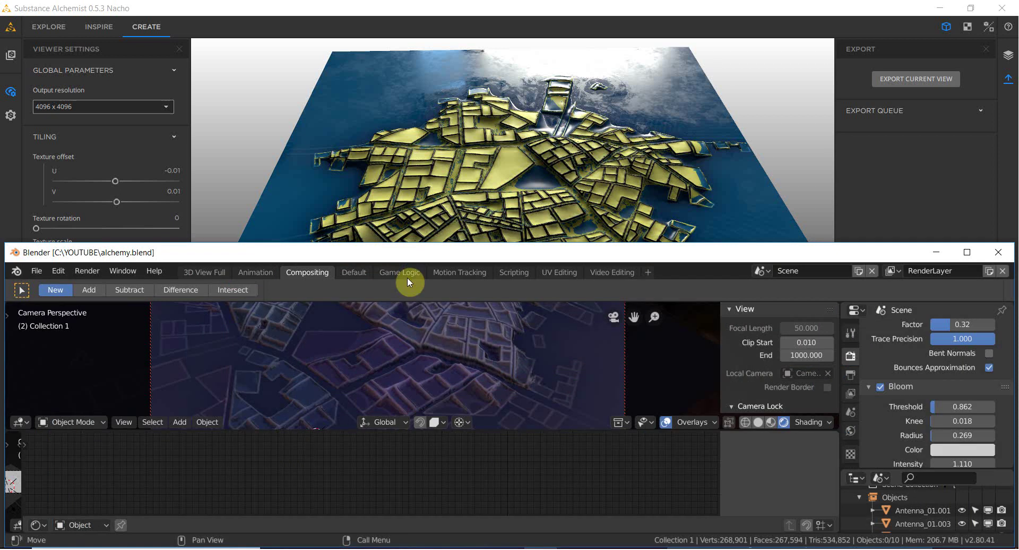
{"action": "double_click", "coordinate": [396, 253]}
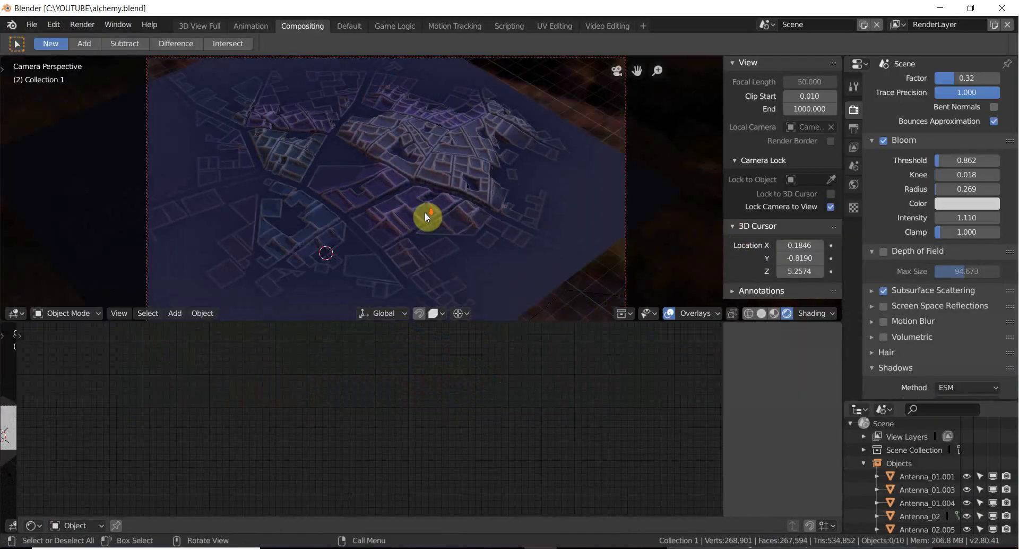
Step: Select the city plane in the camera view to bring up the nodes of its material
{"action": "middle_click_drag", "start_coordinate": [331, 222], "coordinate": [321, 164]}
{"action": "scroll", "coordinate": [352, 143], "scroll_direction": "up", "scroll_amount": 4}
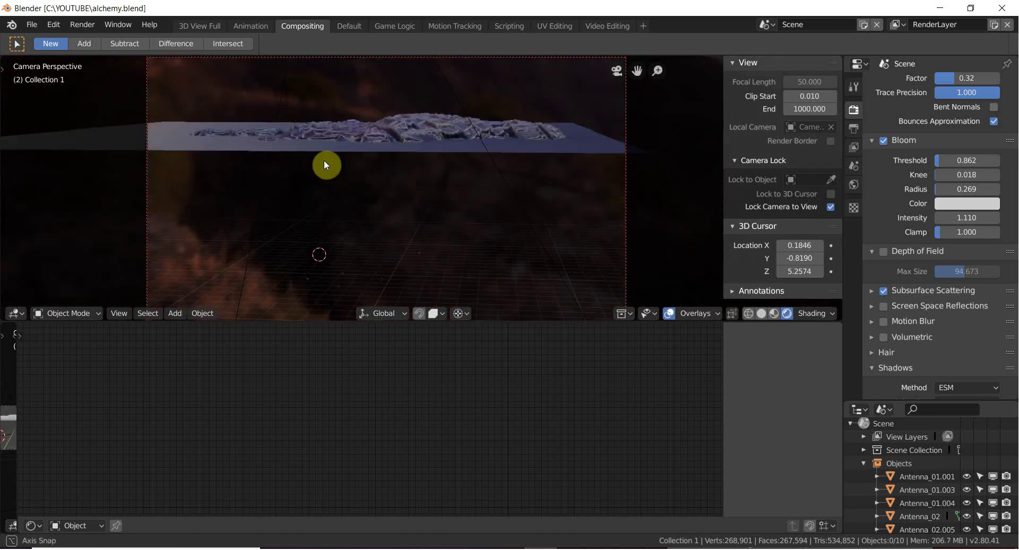
{"action": "left_click", "coordinate": [332, 178]}
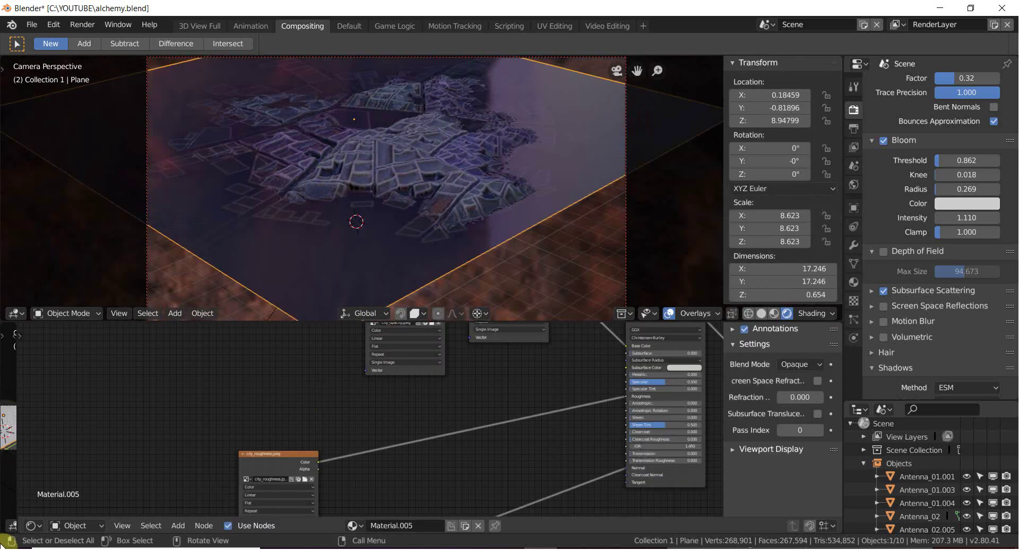
{"action": "scroll", "coordinate": [285, 453], "scroll_direction": "down", "scroll_amount": 6}
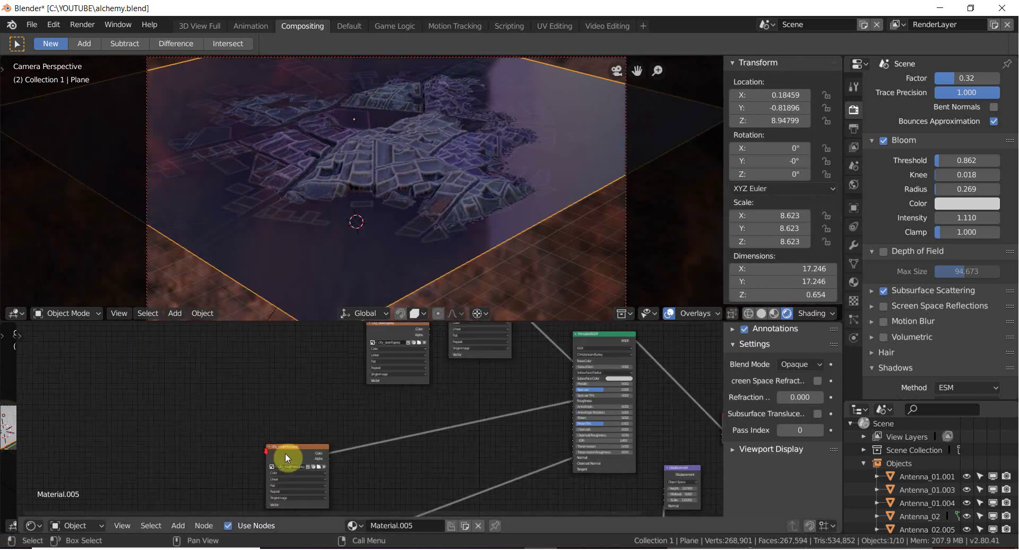
Step: Examine how the city base color, opacity and roughness image textures relate to the Principled BSDF inputs in the node tree
{"action": "middle_click_drag", "start_coordinate": [429, 429], "coordinate": [303, 511]}
{"action": "scroll", "coordinate": [315, 464], "scroll_direction": "up", "scroll_amount": 3}
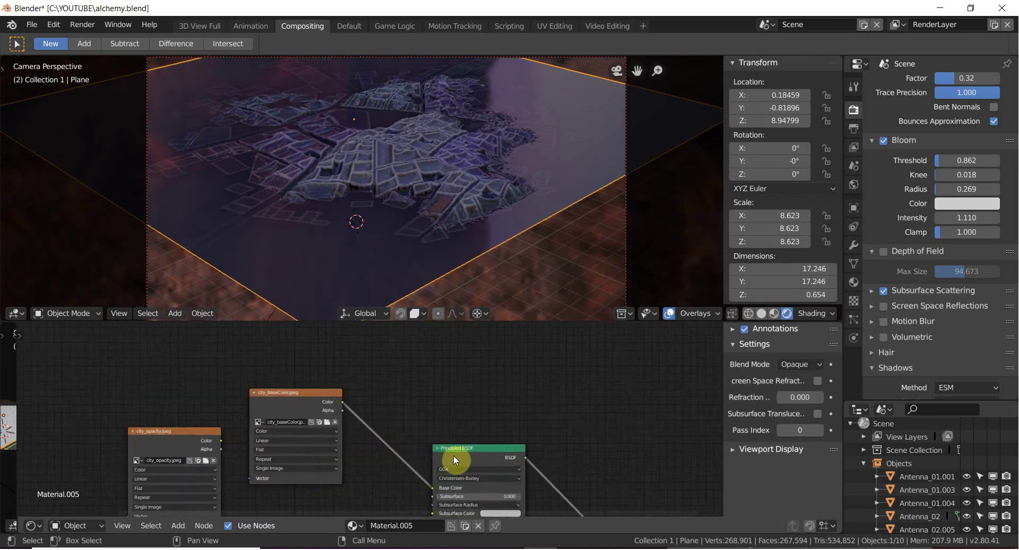
{"action": "scroll", "coordinate": [464, 450], "scroll_direction": "up", "scroll_amount": 2}
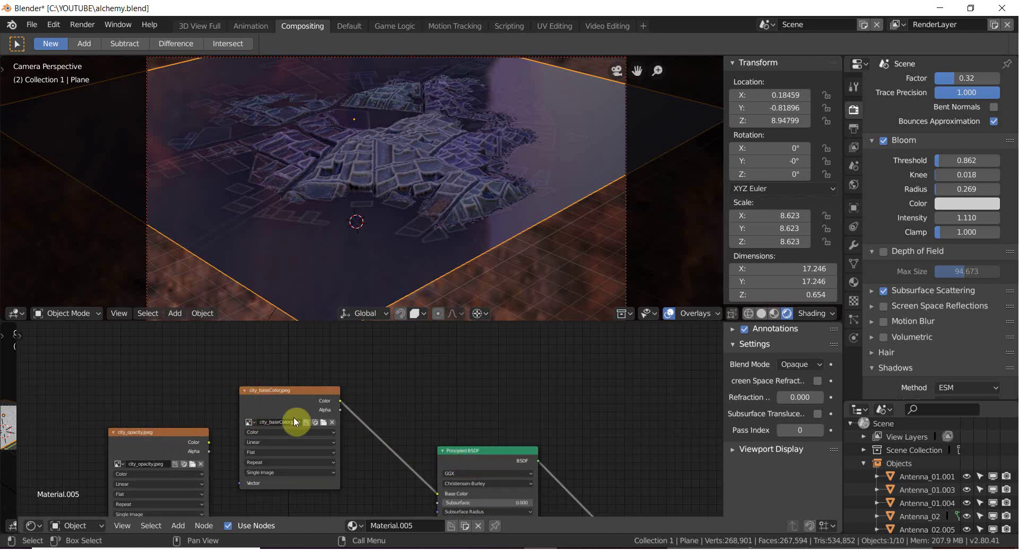
{"action": "scroll", "coordinate": [294, 417], "scroll_direction": "down", "scroll_amount": 1}
{"action": "middle_click_drag", "start_coordinate": [231, 437], "coordinate": [315, 334]}
{"action": "middle_click_drag", "start_coordinate": [315, 490], "coordinate": [443, 375]}
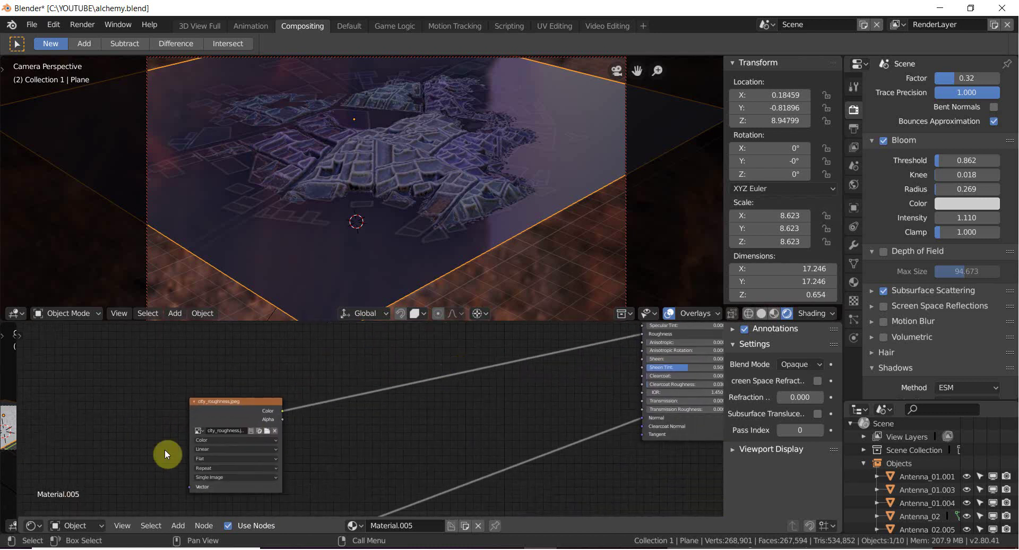
{"action": "scroll", "coordinate": [166, 453], "scroll_direction": "up", "scroll_amount": 2}
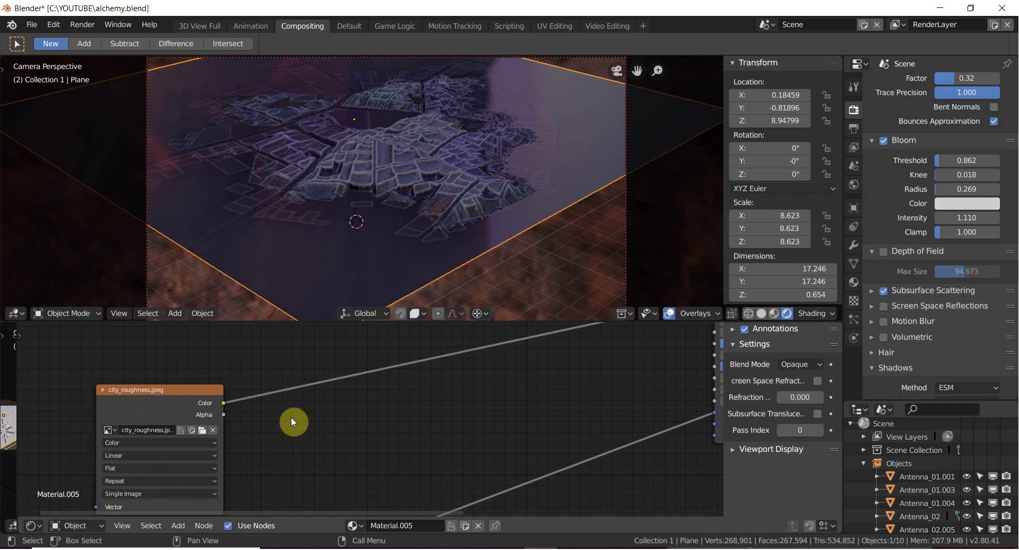
{"action": "left_click_drag", "start_coordinate": [246, 405], "coordinate": [438, 477]}
{"action": "middle_click_drag", "start_coordinate": [431, 477], "coordinate": [403, 371]}
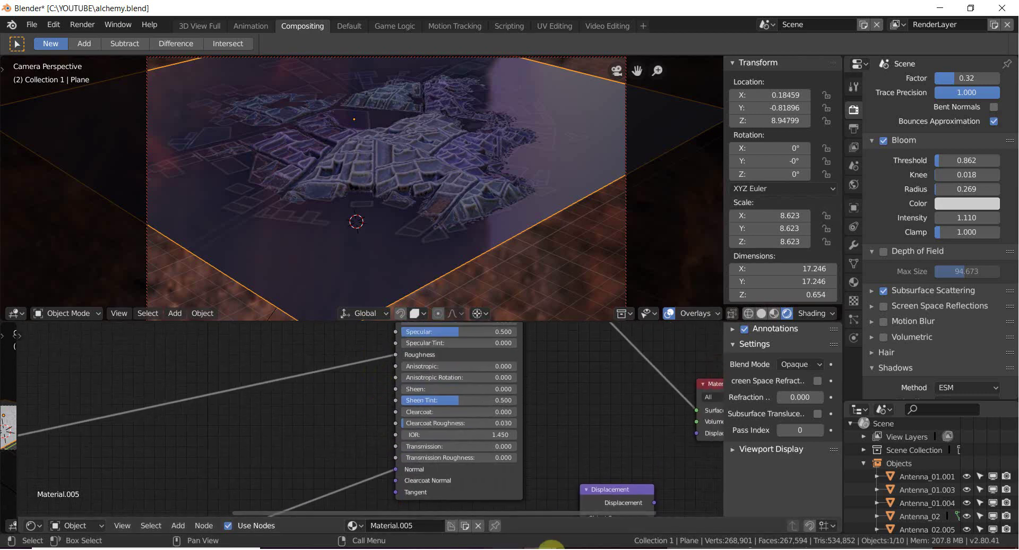
{"action": "left_click", "coordinate": [319, 276]}
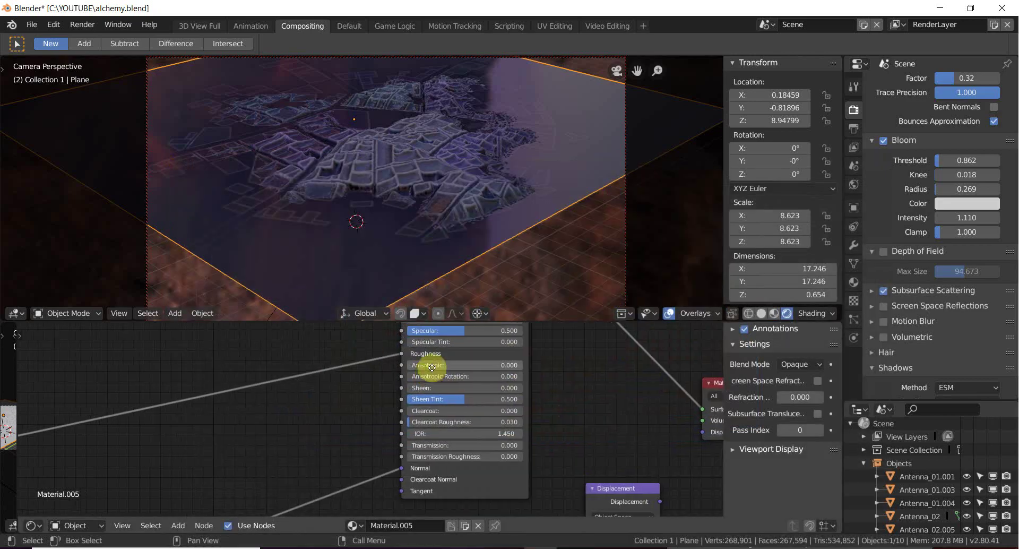
{"action": "middle_click_drag", "start_coordinate": [416, 374], "coordinate": [479, 467]}
Step: Examine the displaced city plane from above and from low angles, along with its base color and opacity texture nodes
{"action": "middle_click_drag", "start_coordinate": [438, 166], "coordinate": [504, 191]}
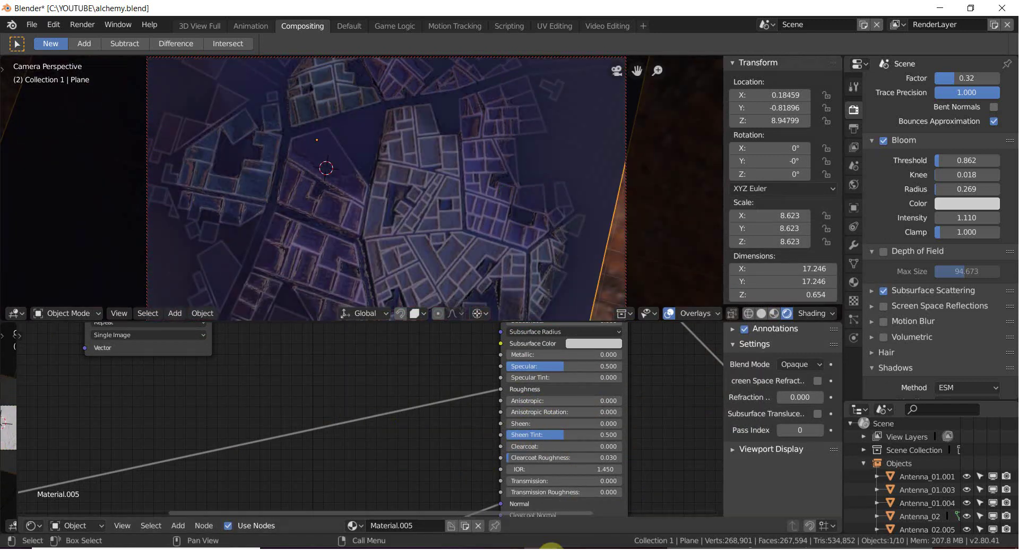
{"action": "scroll", "coordinate": [503, 445], "scroll_direction": "down", "scroll_amount": 5}
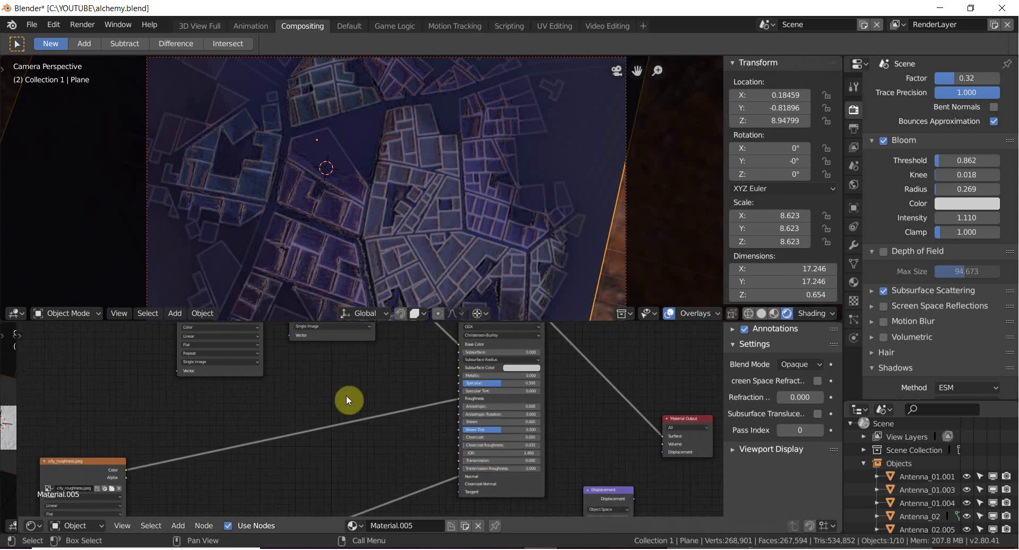
{"action": "middle_click_drag", "start_coordinate": [345, 398], "coordinate": [491, 466]}
{"action": "scroll", "coordinate": [492, 466], "scroll_direction": "down", "scroll_amount": 1}
{"action": "middle_click_drag", "start_coordinate": [356, 182], "coordinate": [334, 224]}
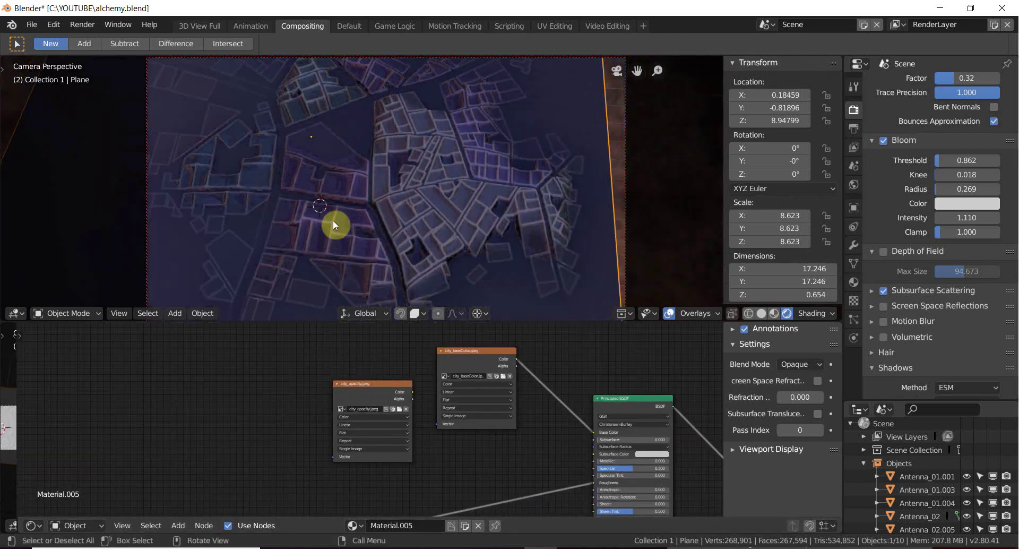
{"action": "middle_click_drag", "start_coordinate": [354, 177], "coordinate": [476, 105]}
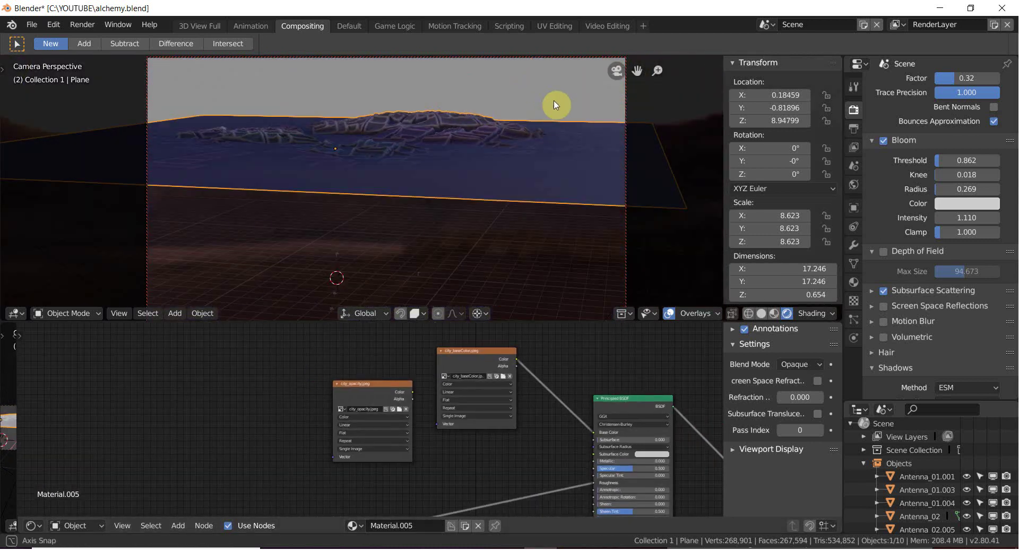
{"action": "mouse_move", "coordinate": [554, 104]}
{"action": "middle_mouse_down"}
{"action": "mouse_move", "coordinate": [585, 113]}
{"action": "mouse_move", "coordinate": [535, 110]}
{"action": "middle_mouse_up"}
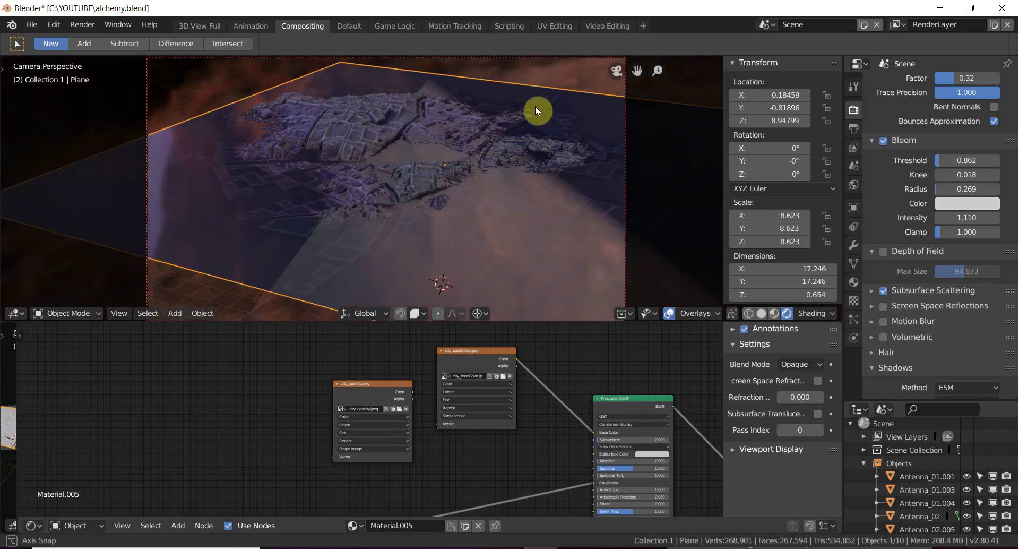